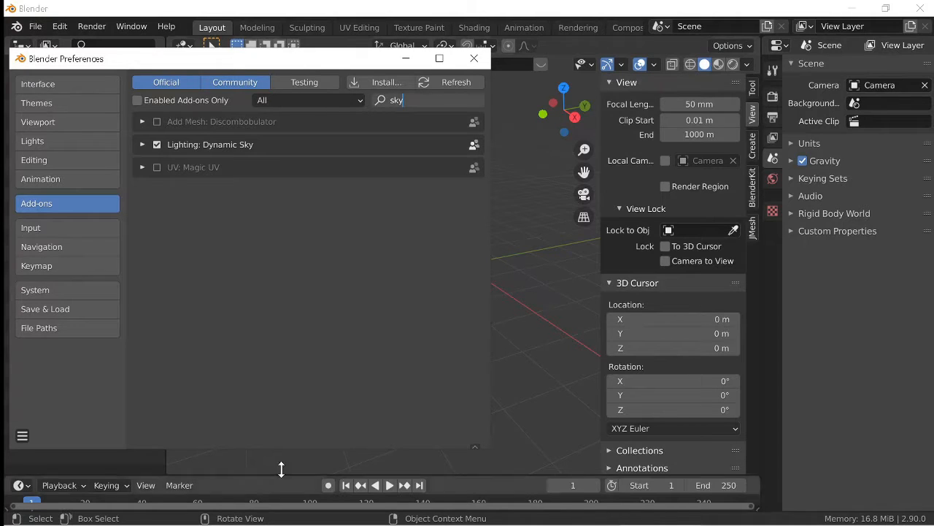
Close the preferences window and create a new dynamic sky world with the Dynamic sky add-on
click(474, 58)
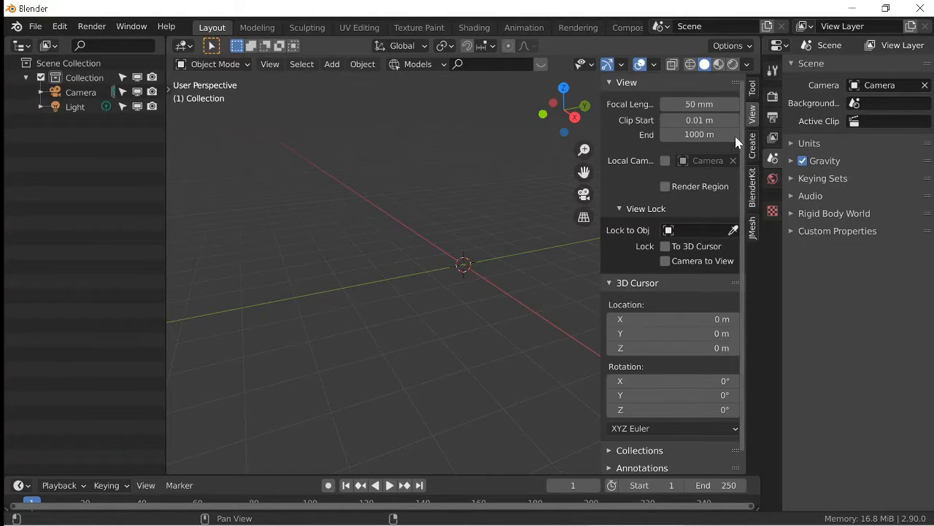
key(n)
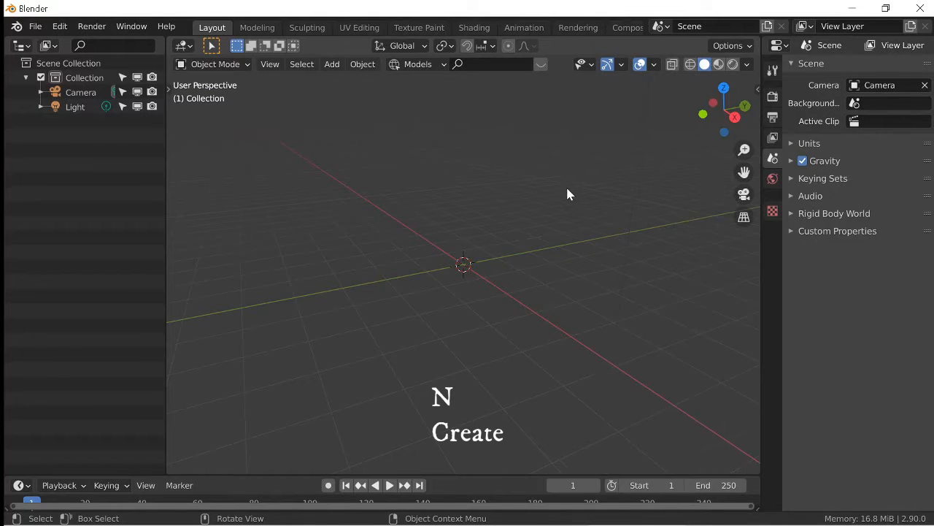
key(n)
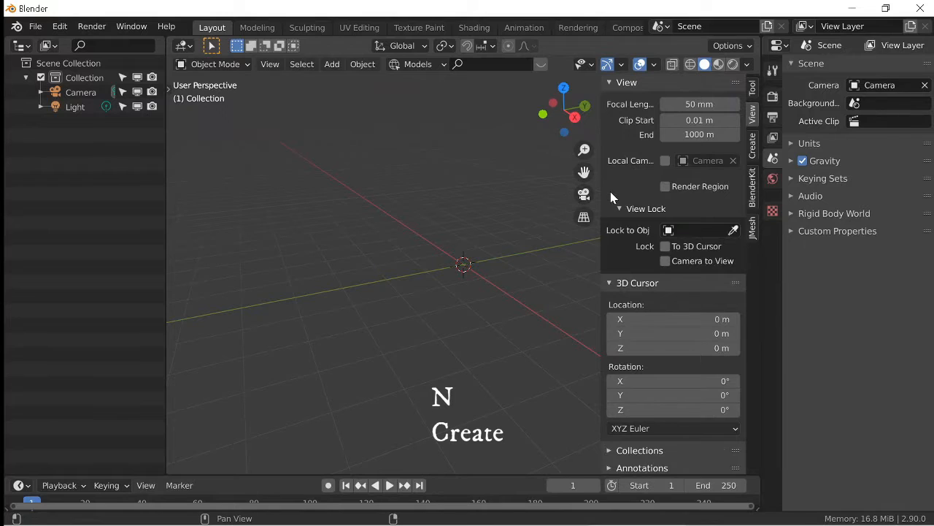
click(752, 145)
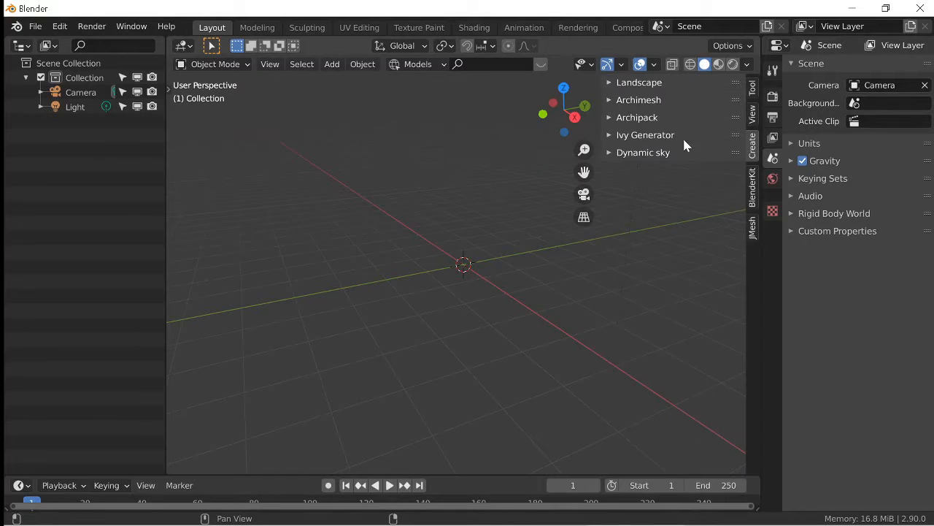
click(626, 158)
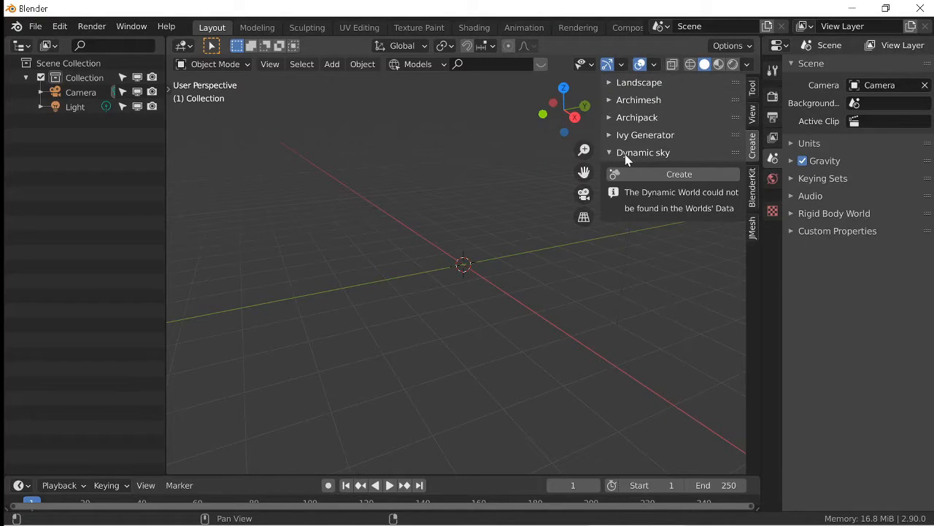
click(659, 180)
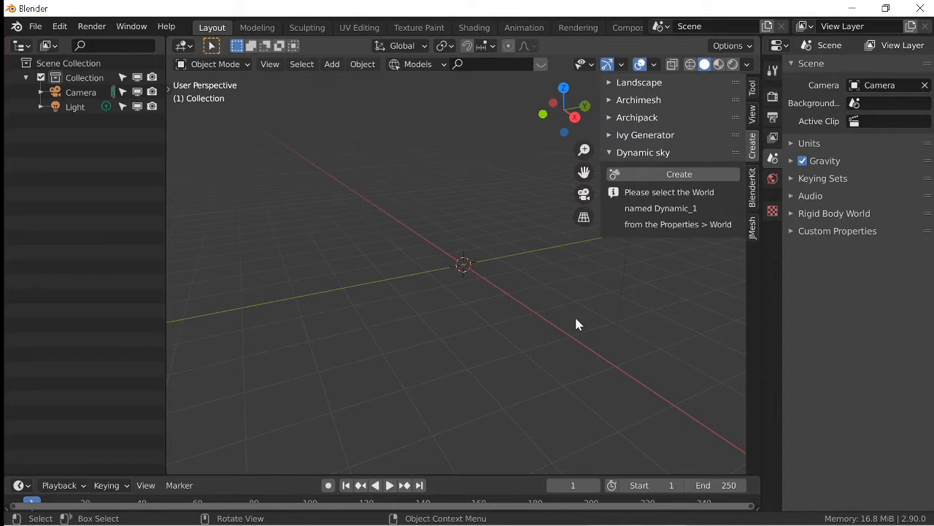
Hide the sidebar, show the viewport in rendered shading and assign Dynamic_1 as the scene's world
key(n)
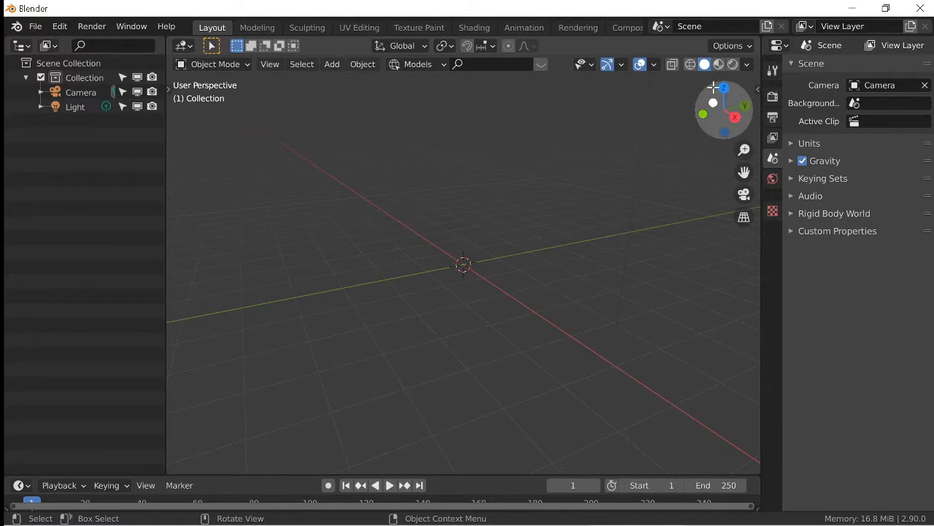
click(732, 64)
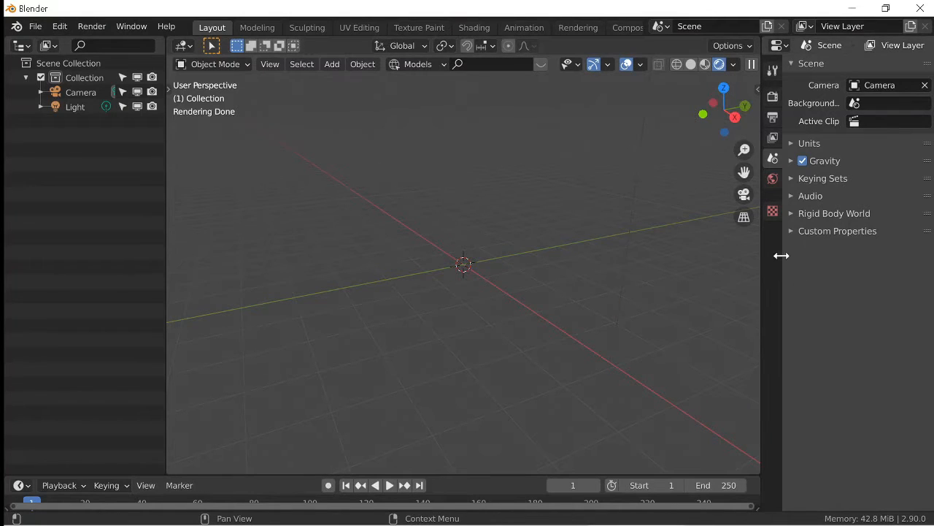
click(772, 181)
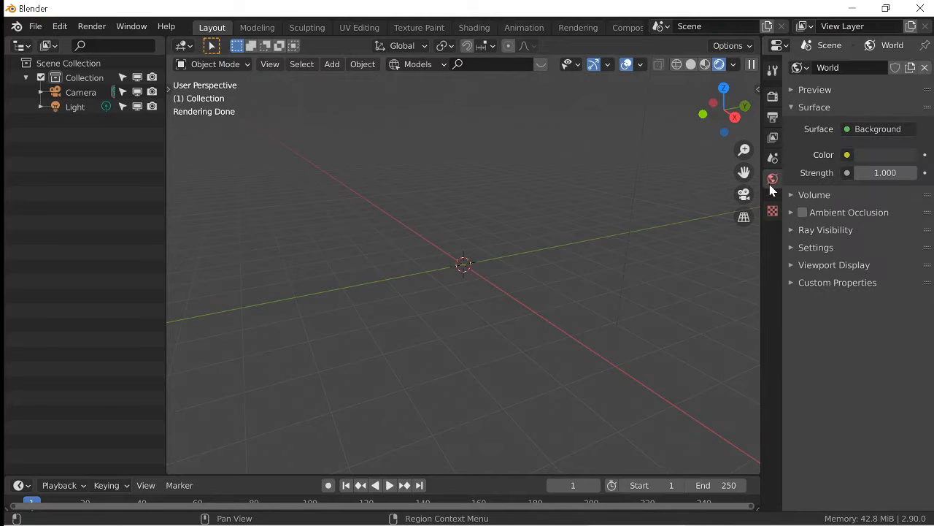
click(802, 67)
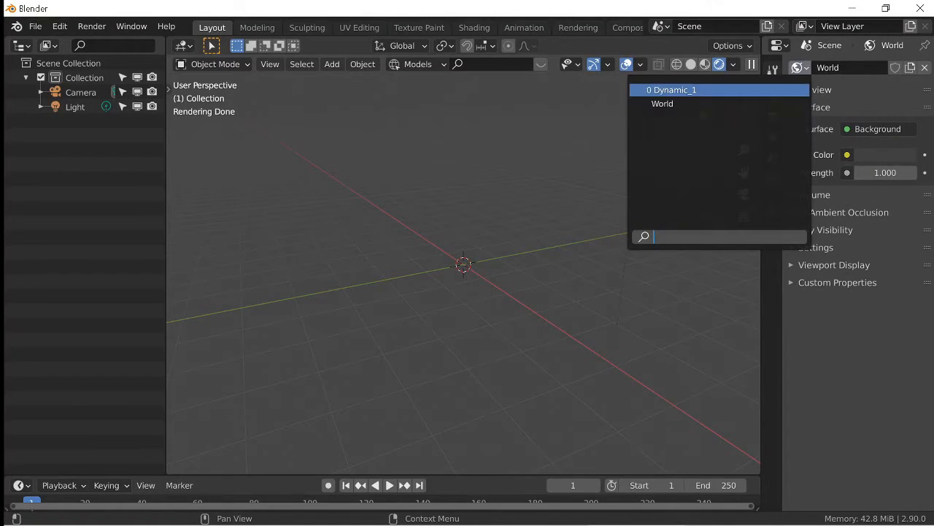
click(683, 90)
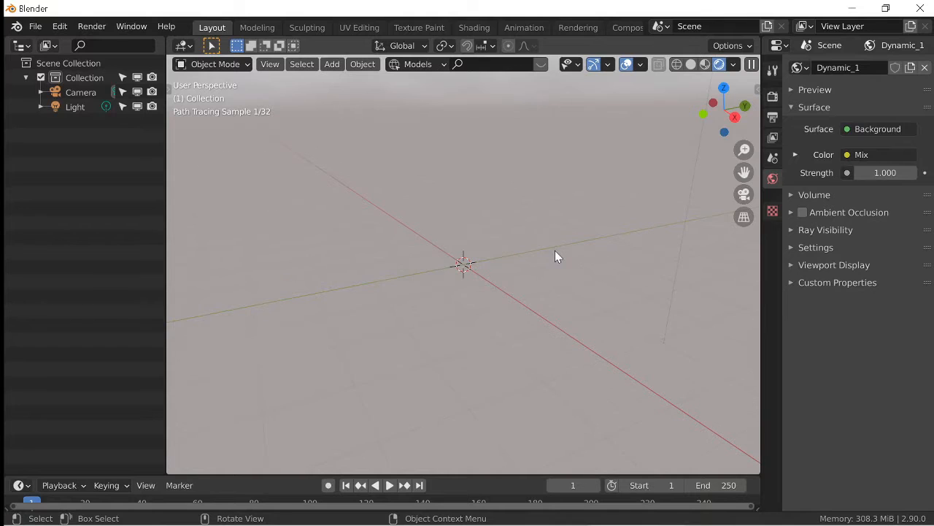
Rotate the camera upward into the sky, to about X 202°, Y -36°, Z -95.4°, and look through it
middle_drag(555, 250, 512, 199)
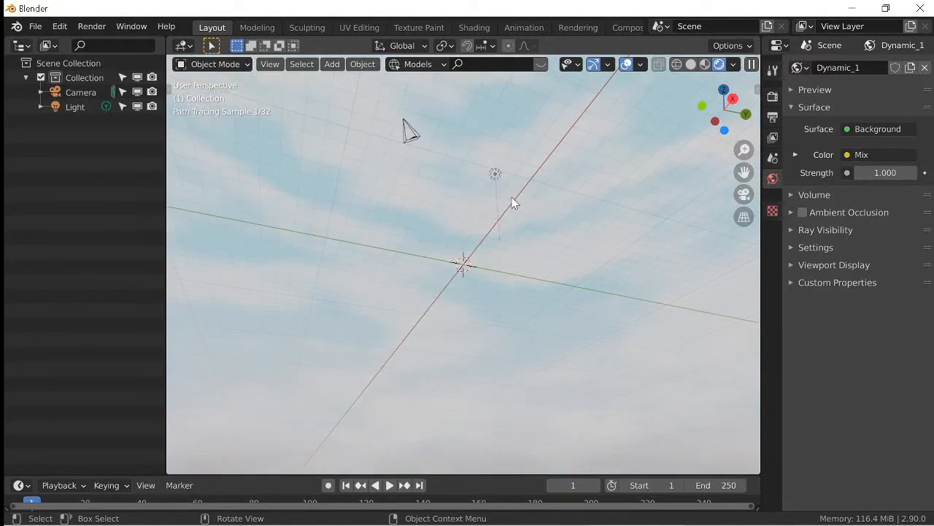
middle_drag(562, 292, 569, 310)
click(437, 173)
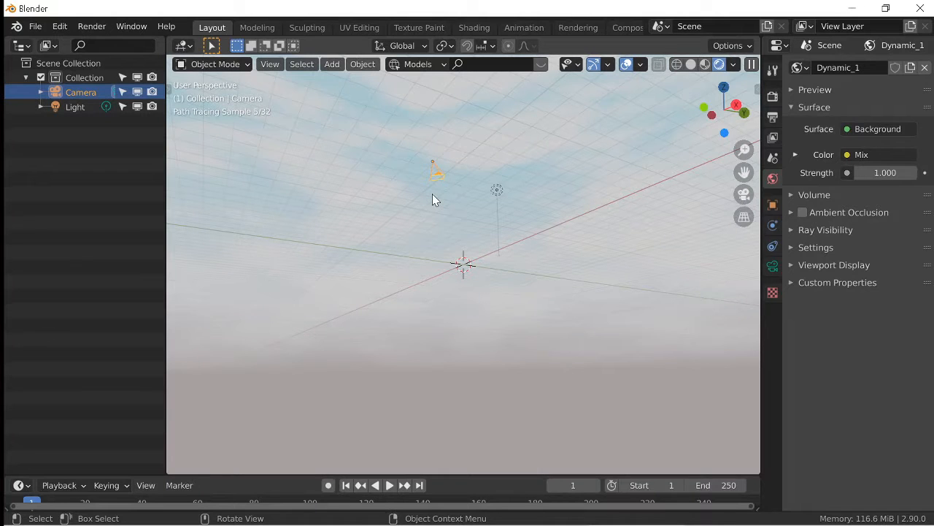
key(r)
click(465, 129)
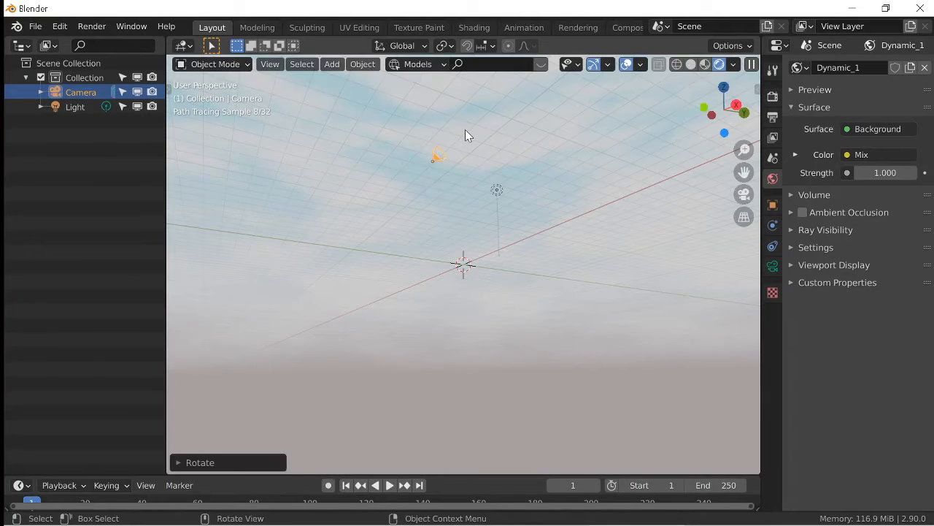
key(KP_0)
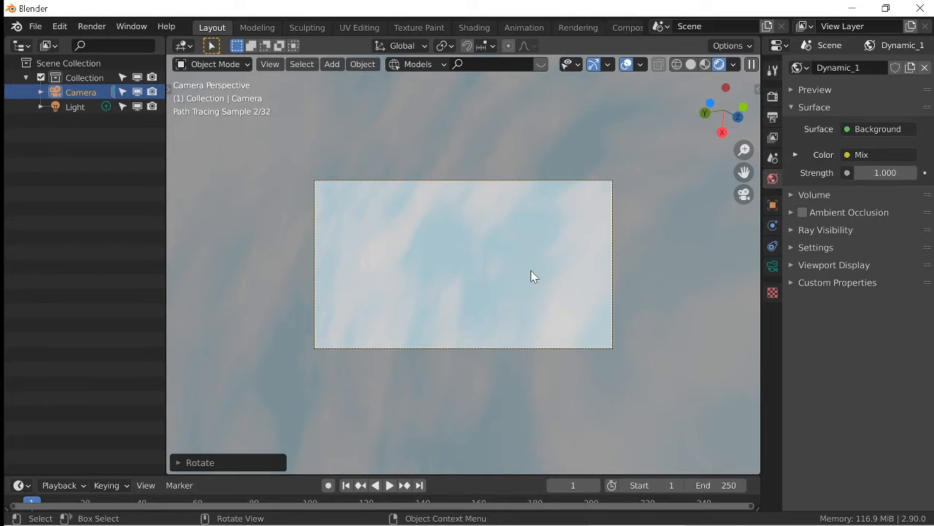
scroll(536, 294, down, 6)
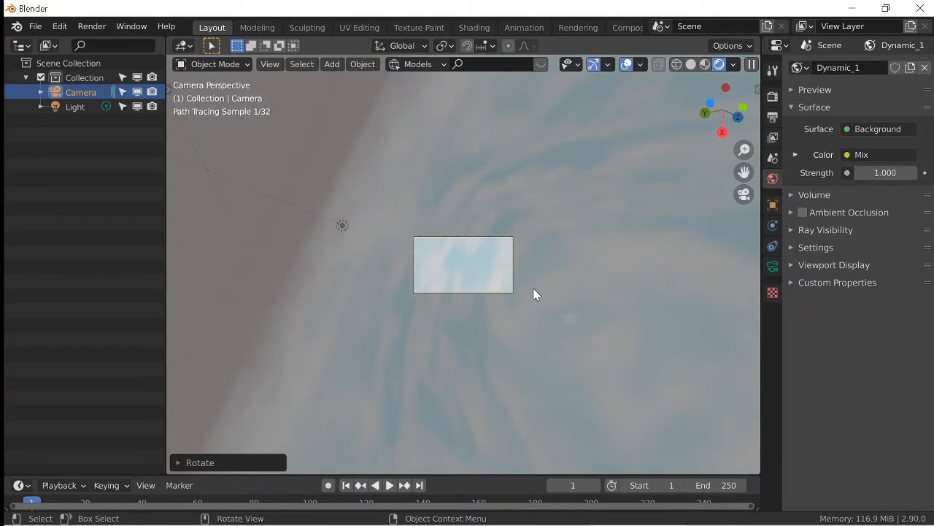
scroll(536, 294, up, 10)
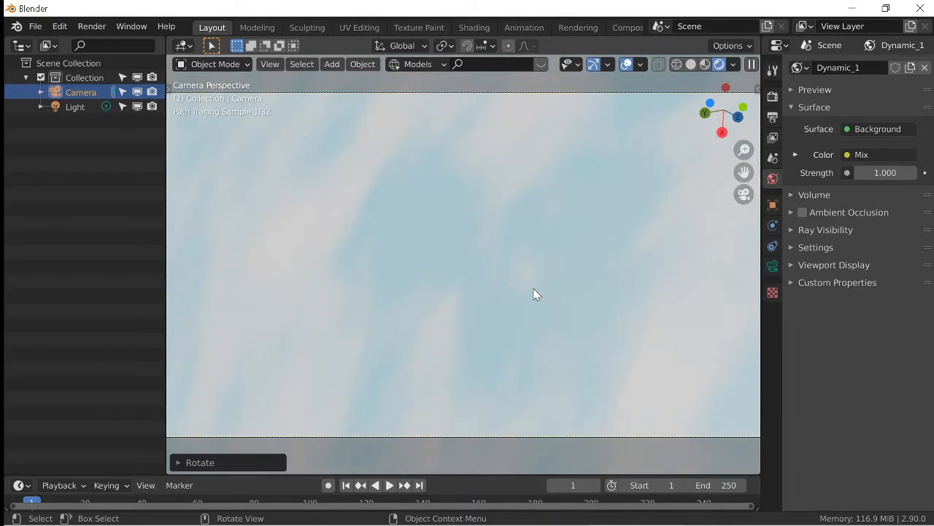
scroll(536, 294, down, 3)
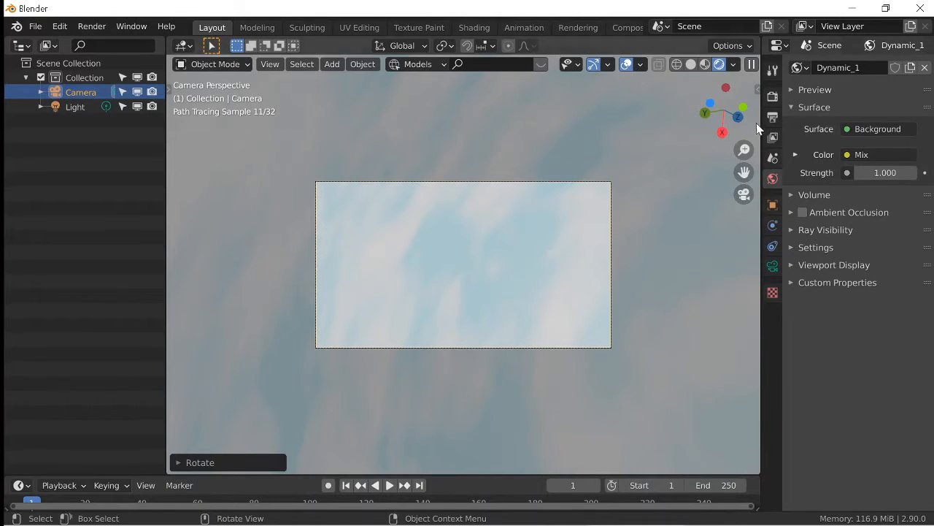
click(757, 85)
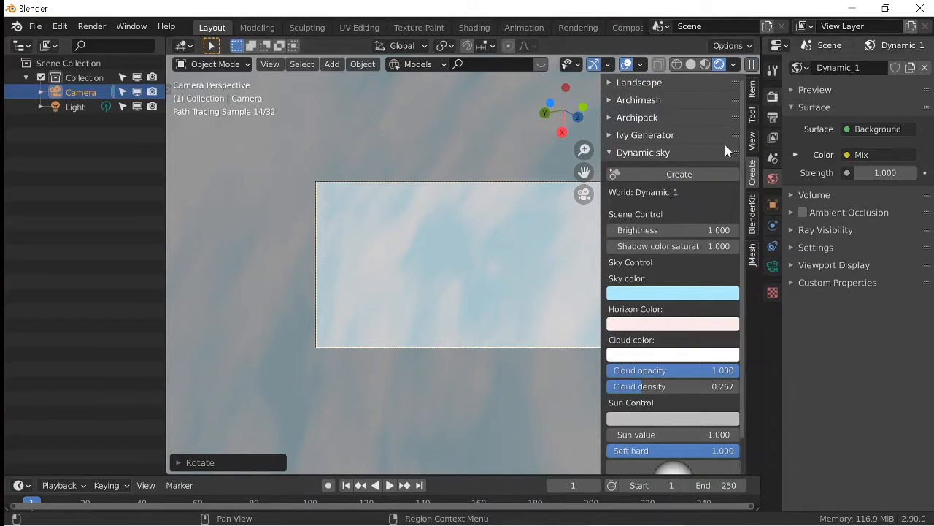
click(396, 125)
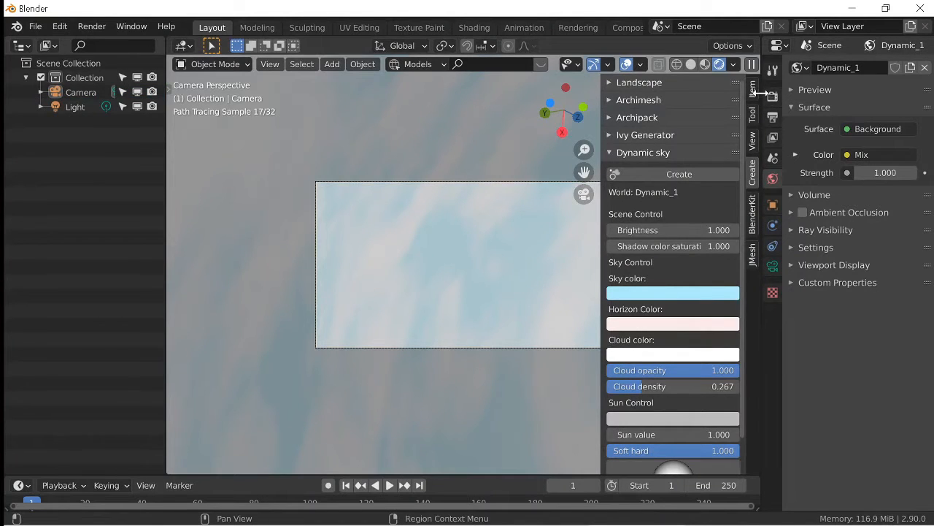
key(n)
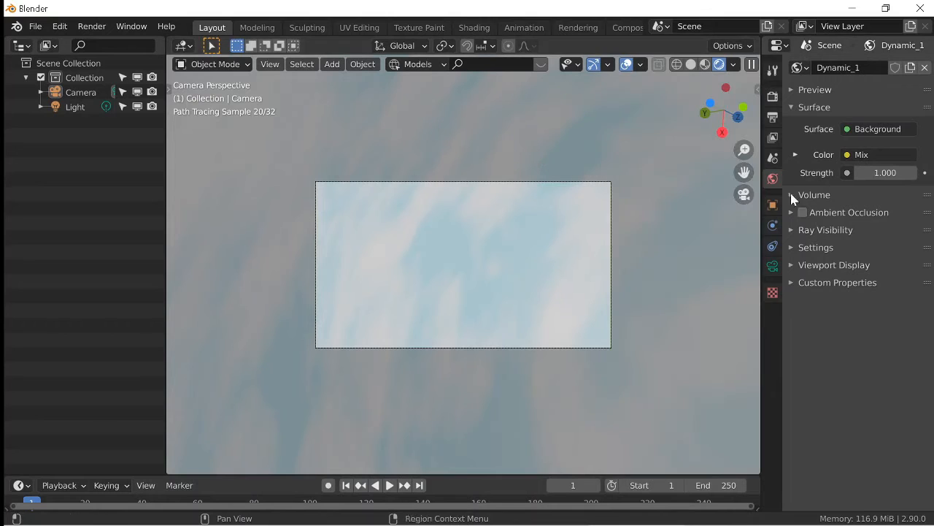
Switch the scene's render engine to Eevee
click(772, 96)
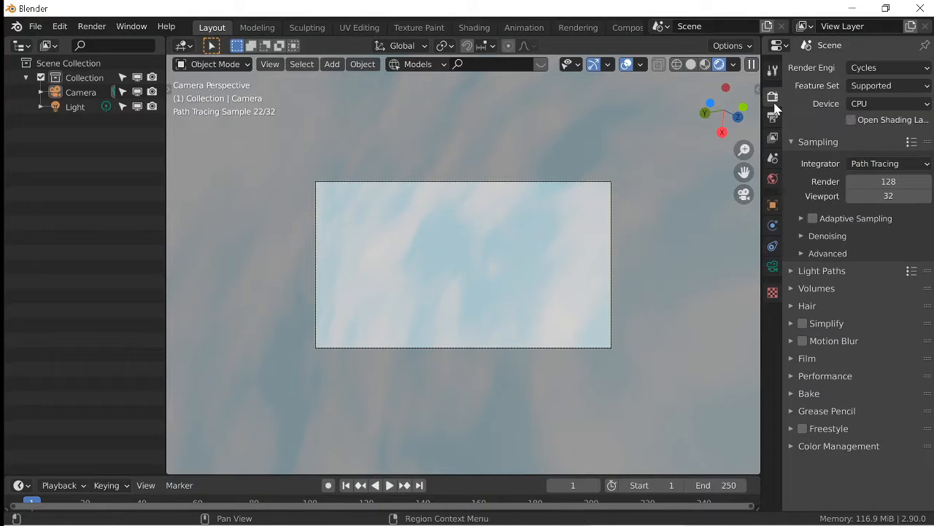
click(879, 70)
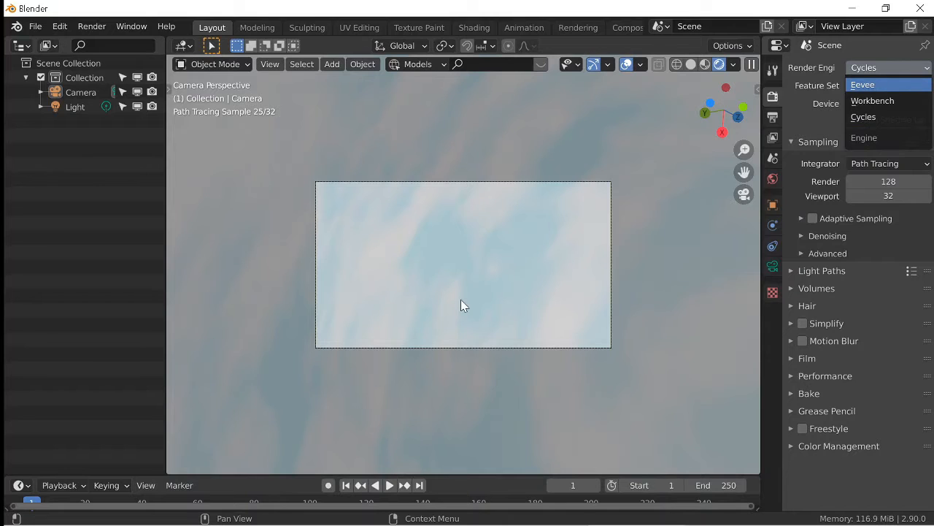
key(Return)
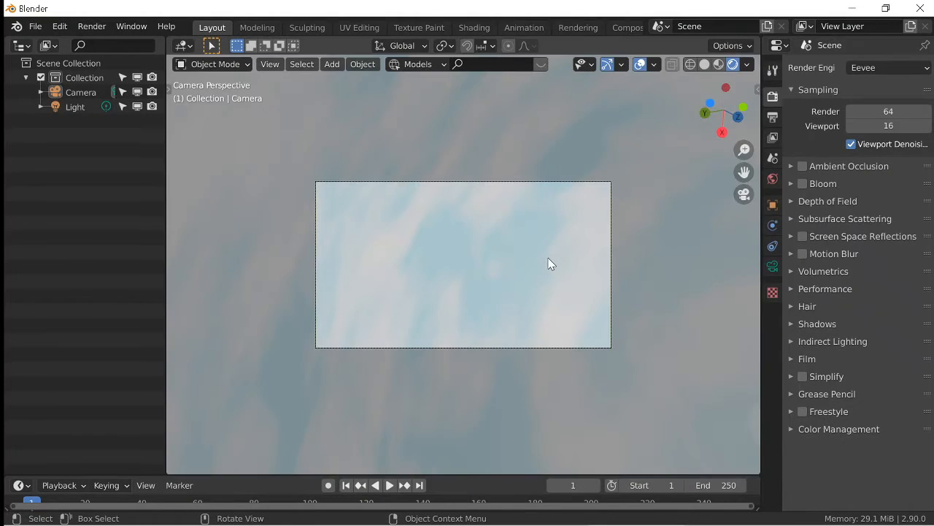
Render the camera's view of the sky as a still image
scroll(549, 263, down, 3)
scroll(548, 263, down, 2)
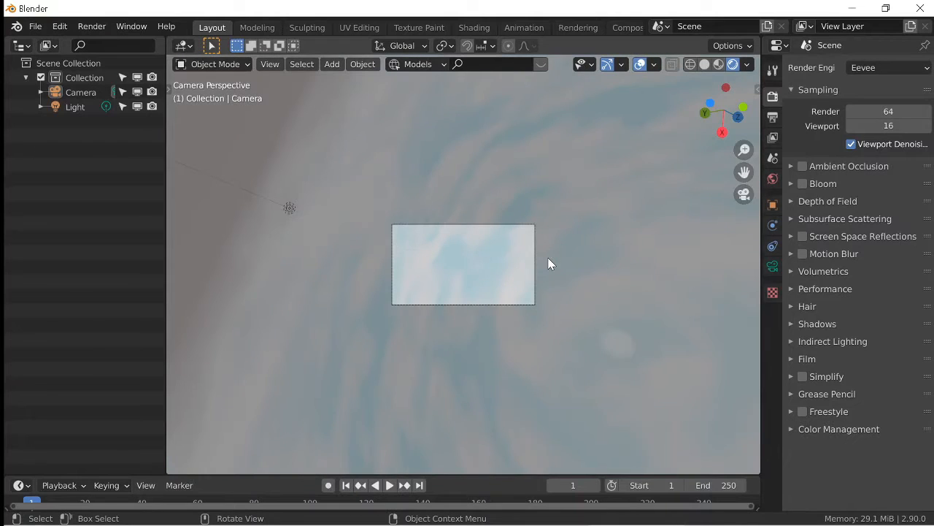
scroll(549, 263, up, 6)
scroll(544, 277, down, 5)
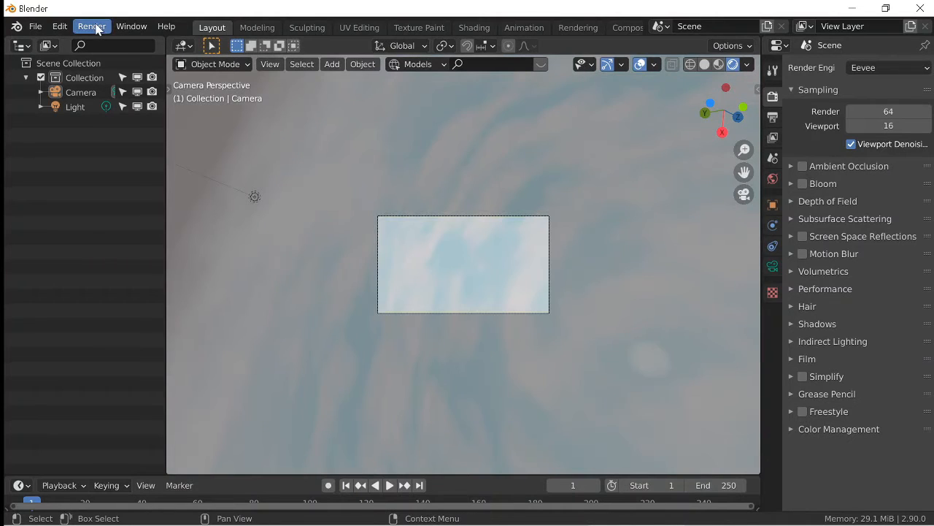
click(97, 29)
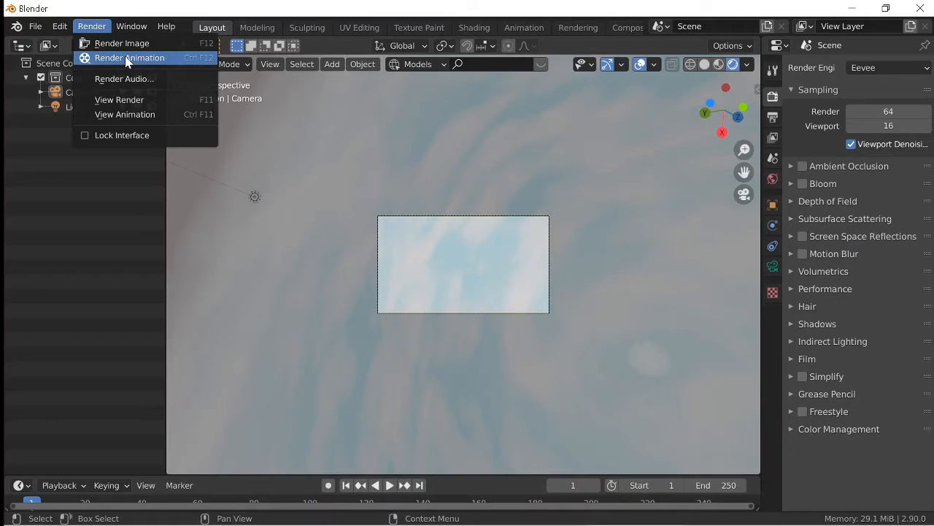
click(119, 45)
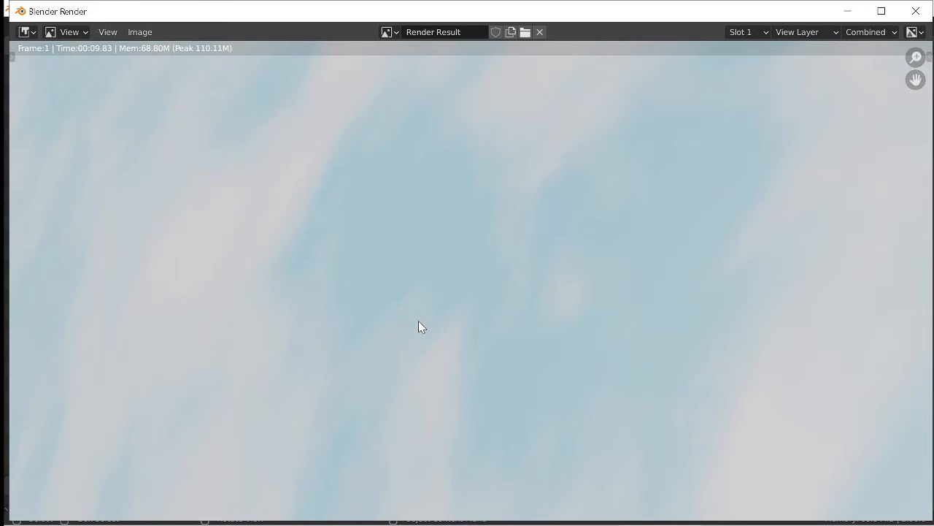
Examine the rendered sky image at different magnifications and minimize the render window
scroll(543, 277, down, 4)
scroll(547, 258, up, 4)
scroll(514, 263, down, 4)
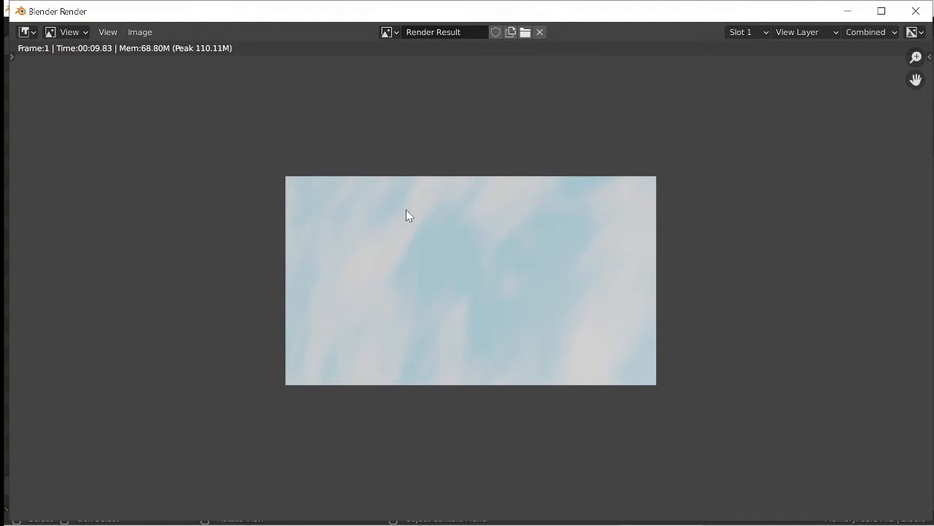
scroll(408, 210, up, 2)
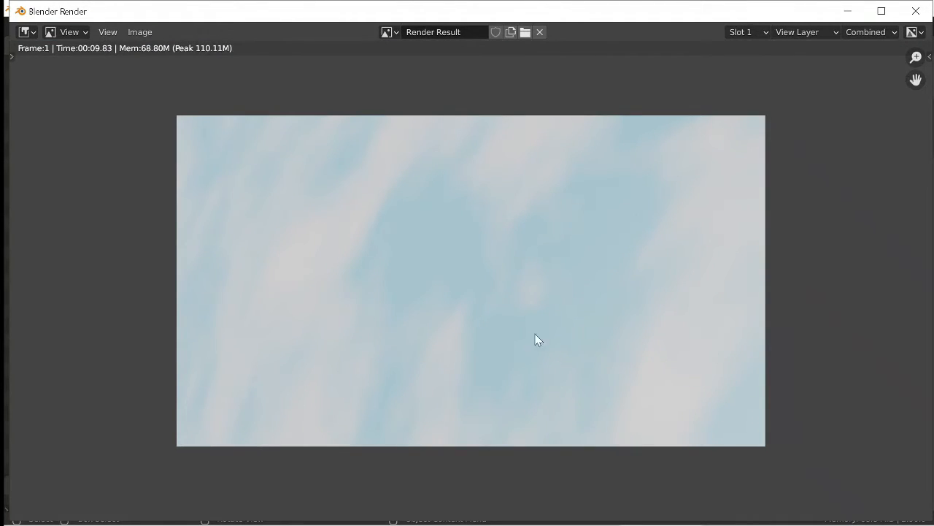
click(847, 13)
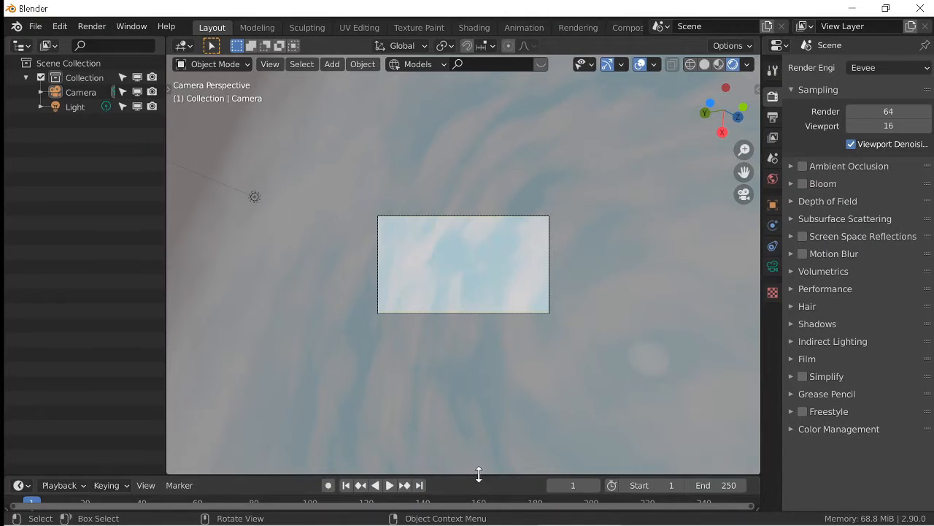
Enlarge the timeline area and set the camera's rotation to about X 132°, Y -37.4° and Z -245°
drag(477, 465, 465, 334)
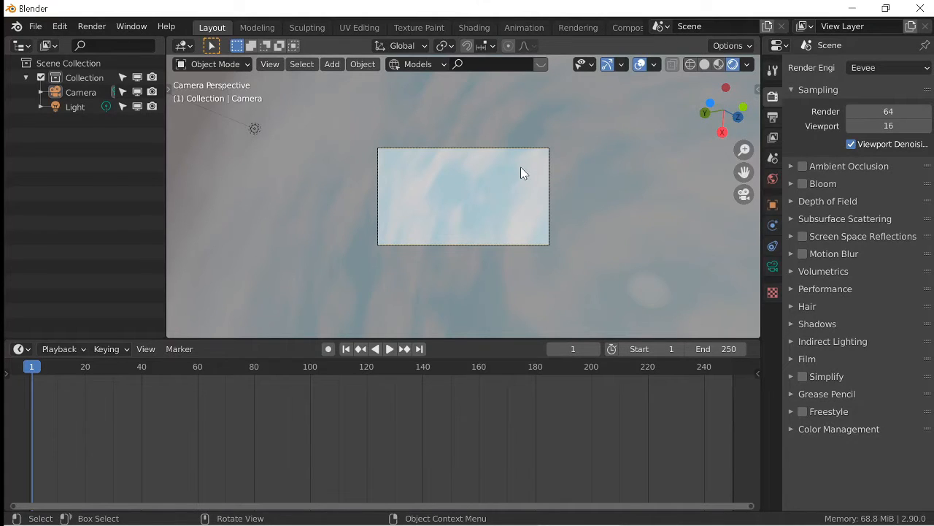
click(536, 150)
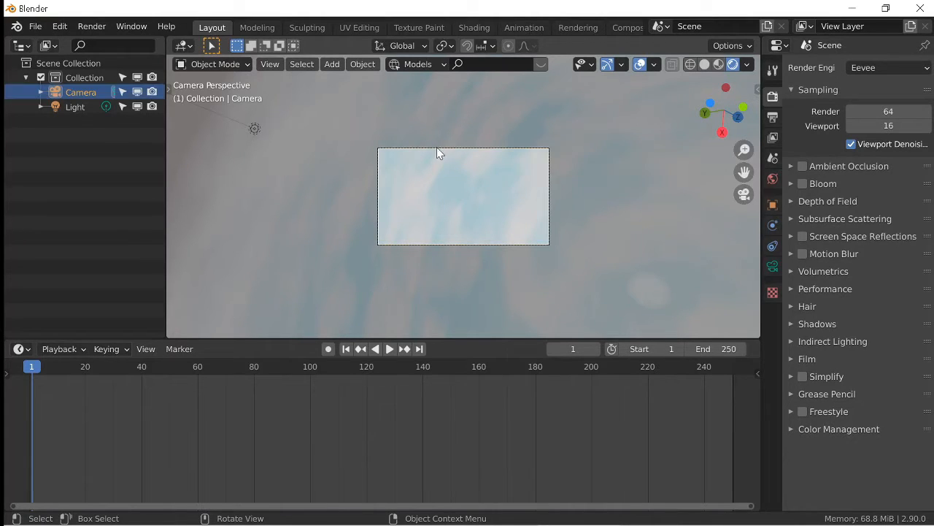
click(773, 205)
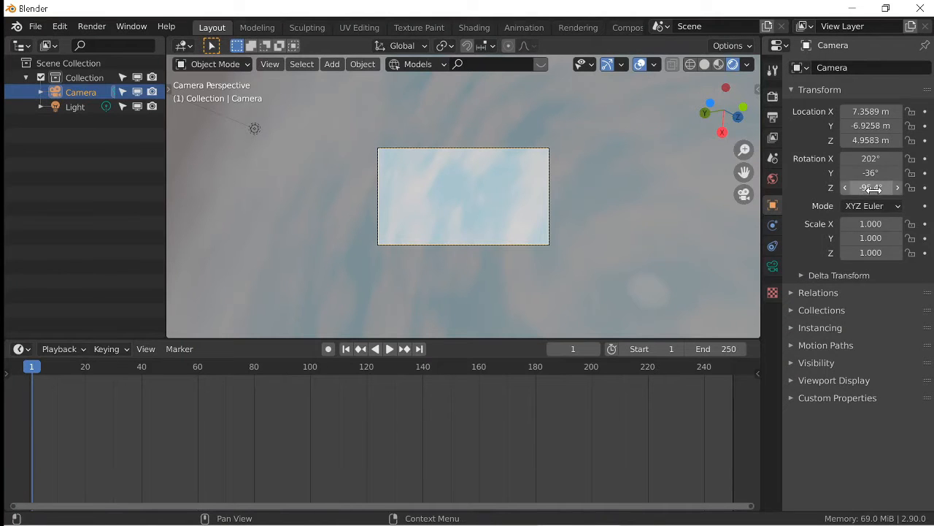
drag(873, 188, 760, 188)
drag(871, 173, 821, 158)
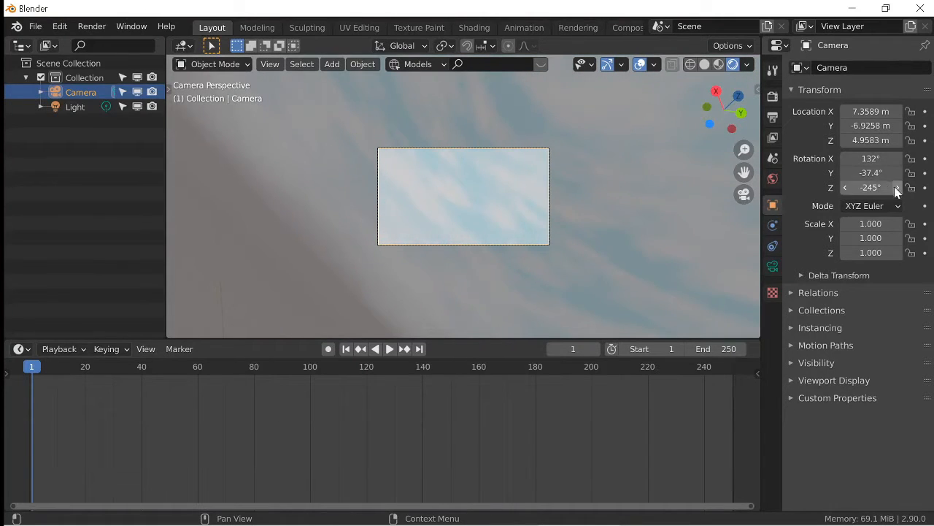
Set the camera's rotation to about -1.37° on Y and -41.3° on Z
mouse_move(896, 188)
mouse_down()
mouse_move(933, 189)
mouse_move(886, 188)
mouse_up()
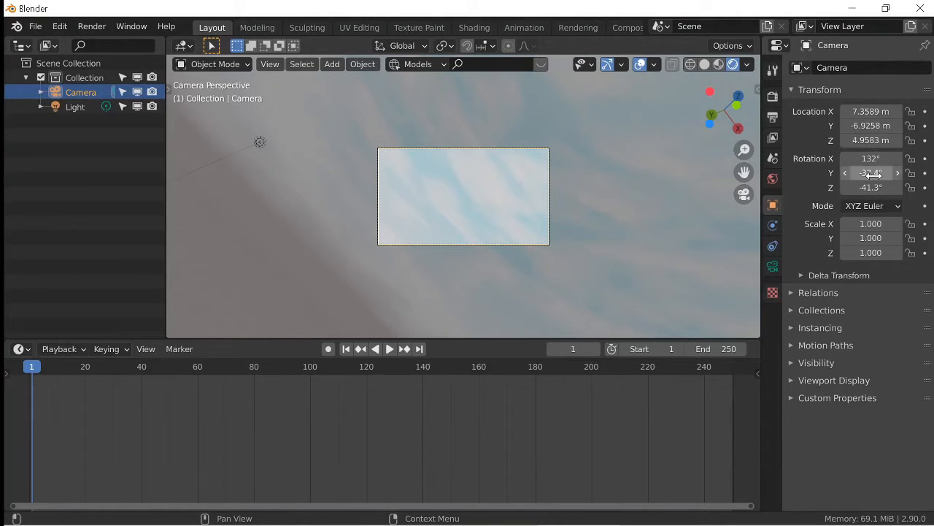
mouse_move(872, 173)
mouse_down()
mouse_move(853, 173)
mouse_move(887, 173)
mouse_move(876, 173)
mouse_up()
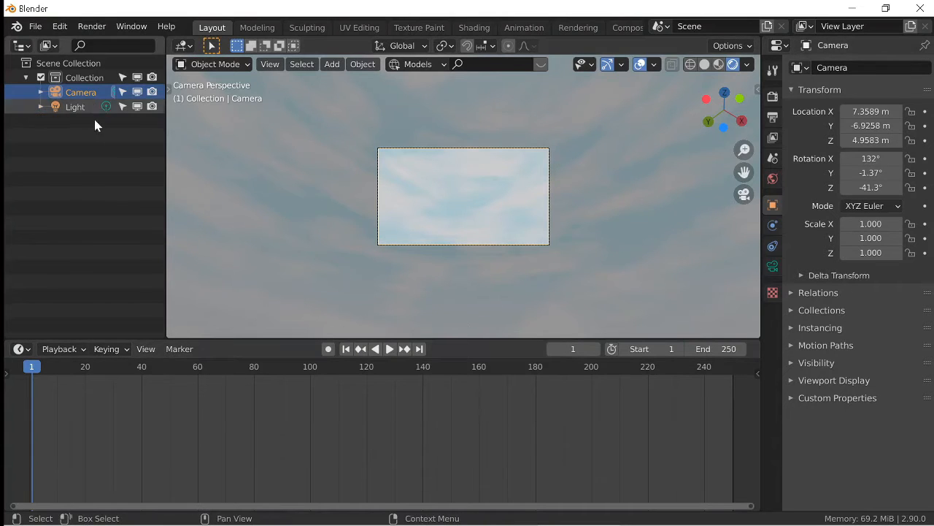
Enlarge the timeline area and turn it into a Shader Editor showing the World nodes, with its sidebar hidden
drag(313, 338, 304, 271)
click(19, 282)
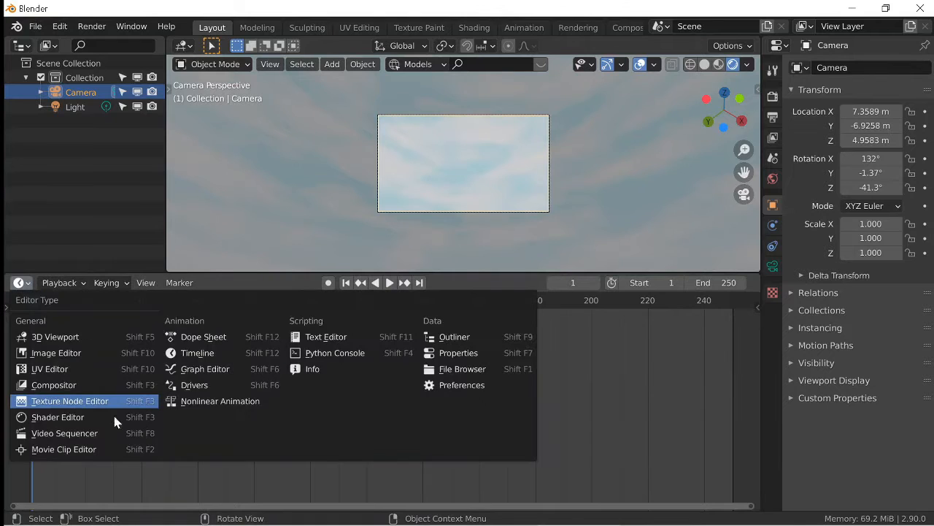
click(64, 419)
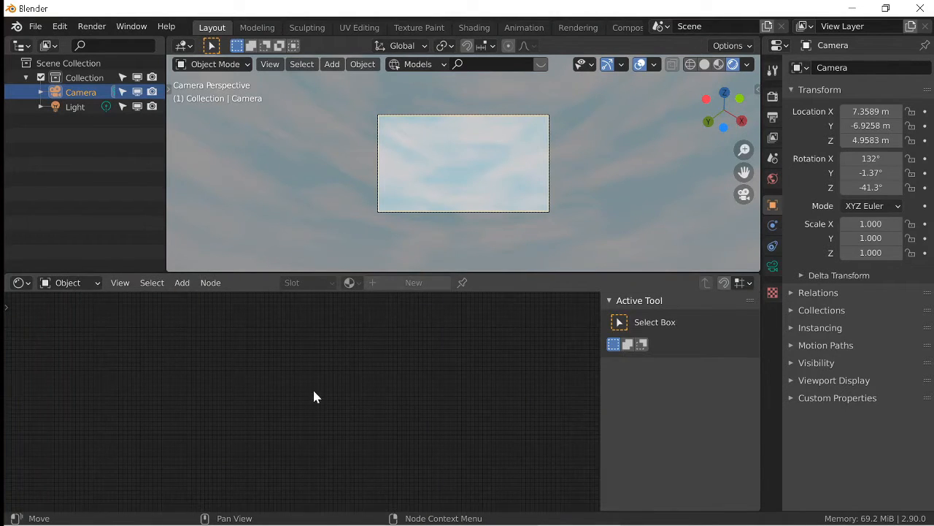
key(n)
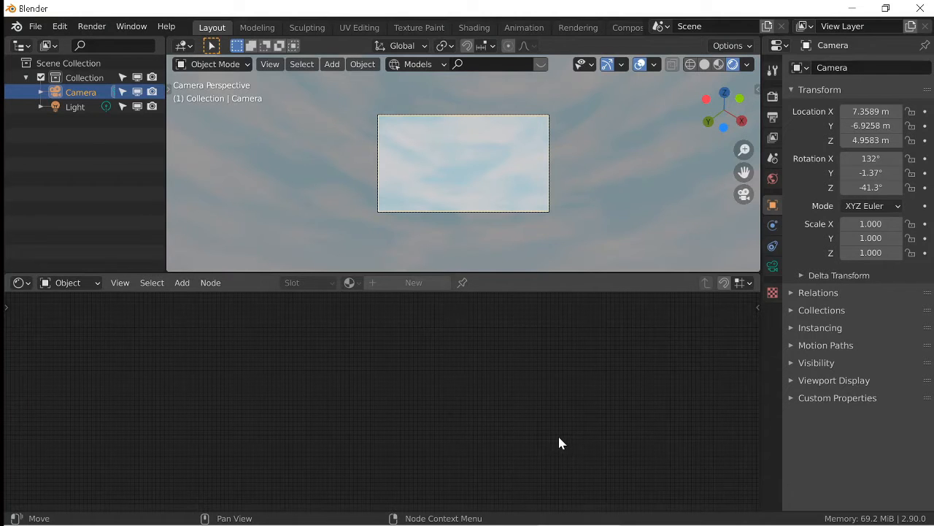
click(60, 284)
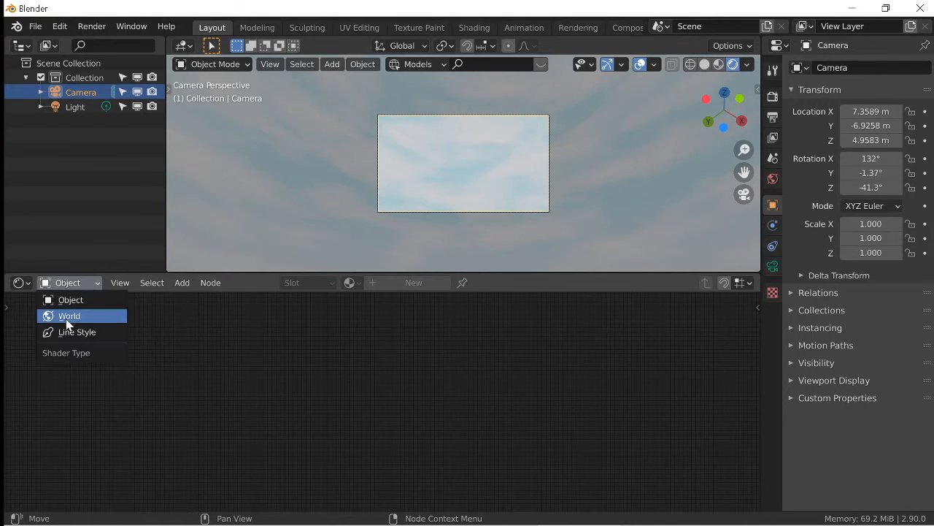
click(64, 320)
Examine the Dynamic_1 world node tree from its input nodes to the World Output, including the Mapping and Noise Texture nodes
scroll(395, 382, down, 6)
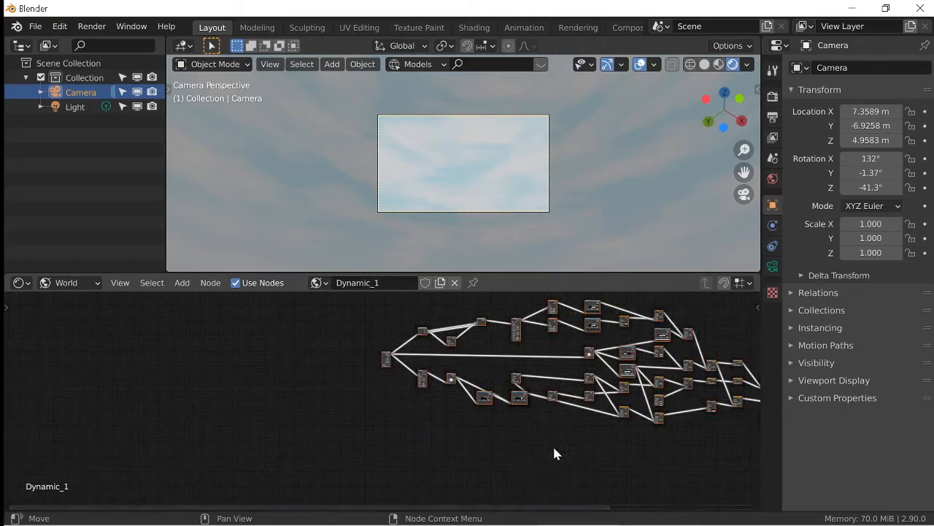
middle_drag(553, 444, 221, 435)
scroll(316, 350, up, 1)
scroll(315, 350, up, 4)
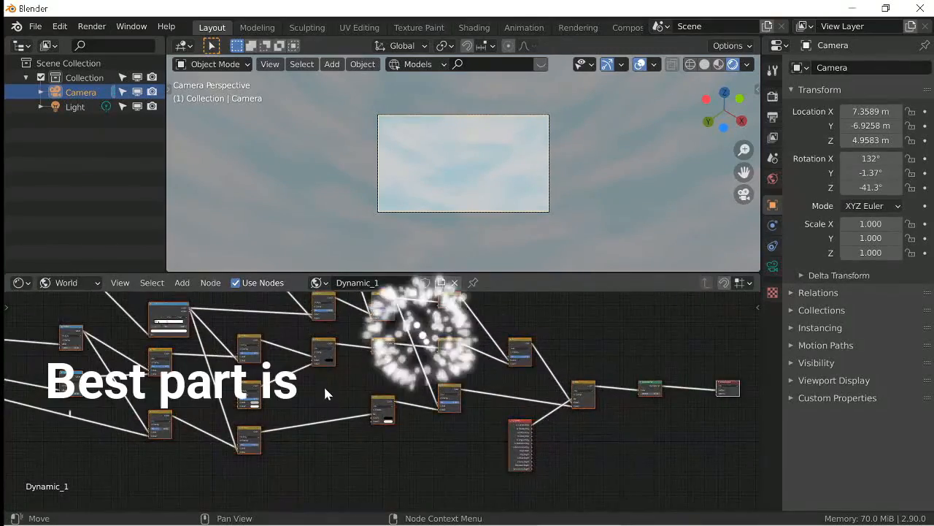
scroll(322, 392, down, 4)
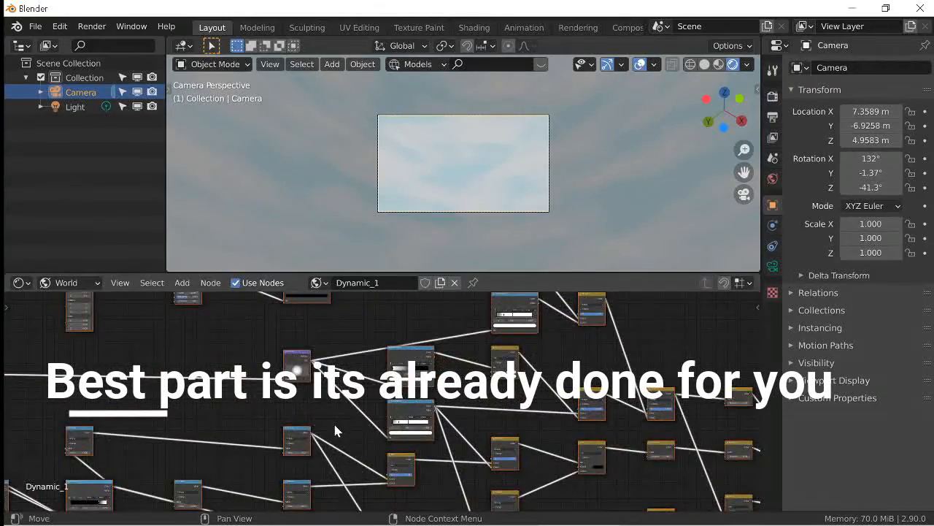
scroll(333, 428, up, 4)
scroll(329, 431, down, 2)
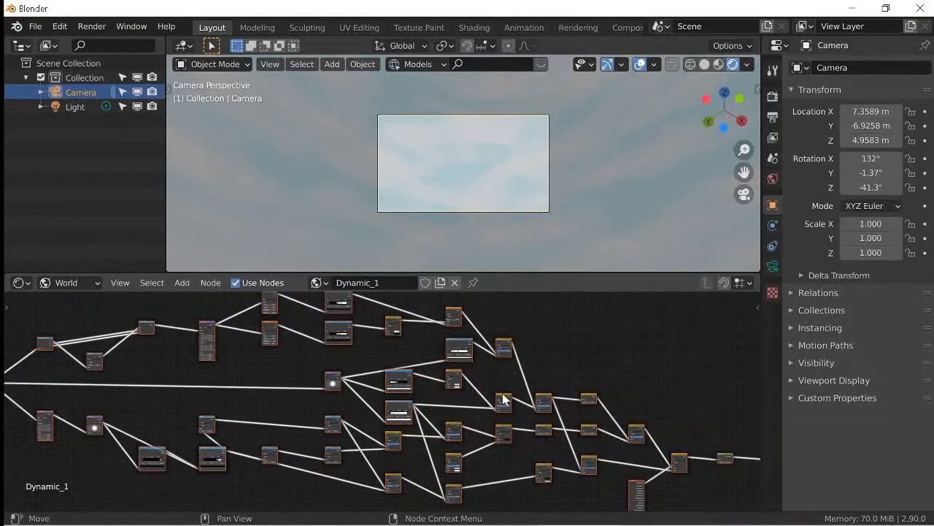
scroll(653, 382, down, 1)
scroll(393, 365, up, 3)
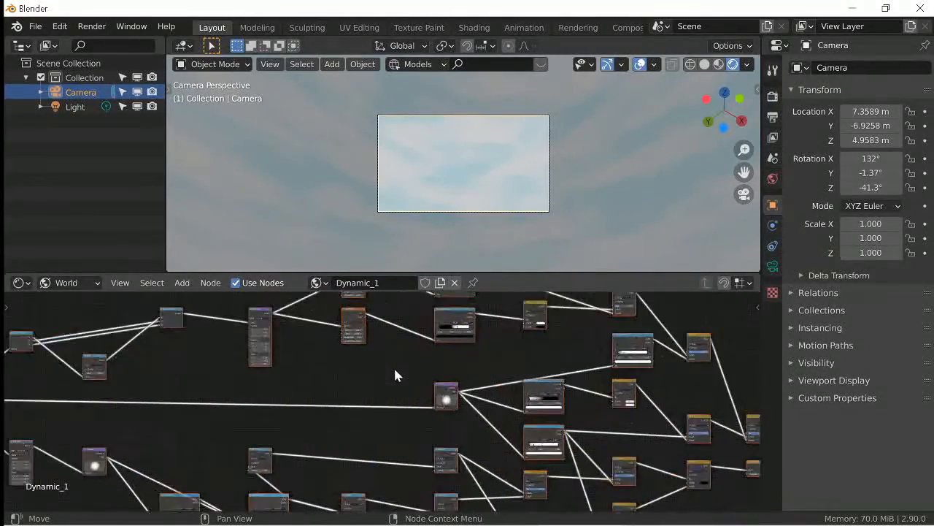
middle_drag(391, 366, 375, 417)
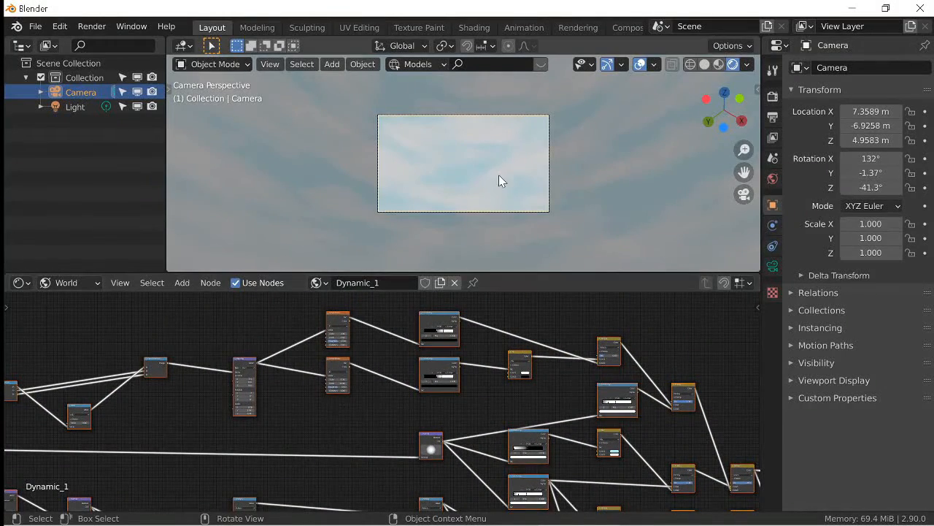
scroll(292, 419, up, 2)
scroll(292, 418, up, 1)
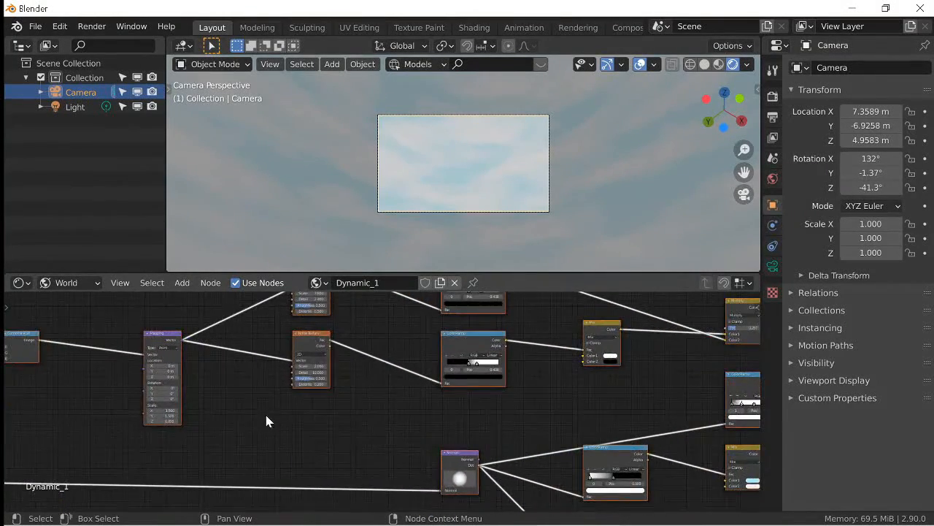
scroll(492, 421, up, 3)
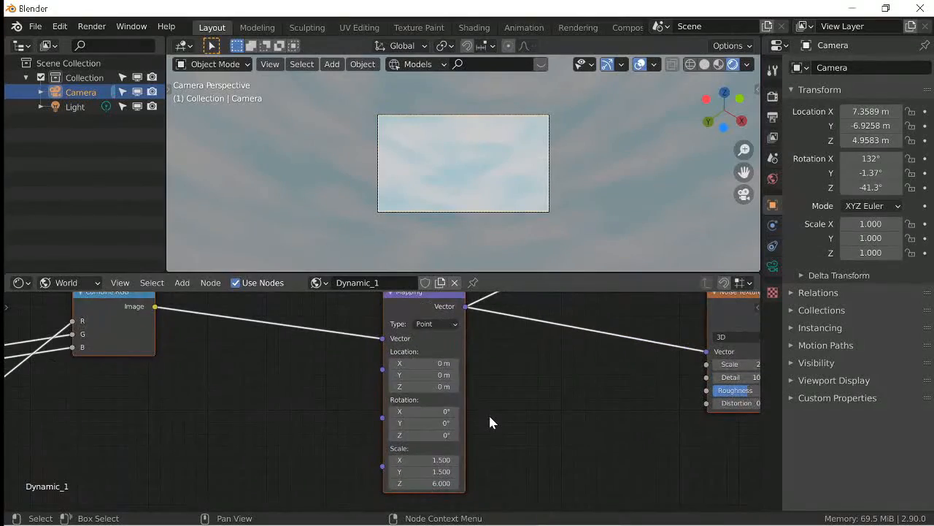
scroll(553, 437, down, 6)
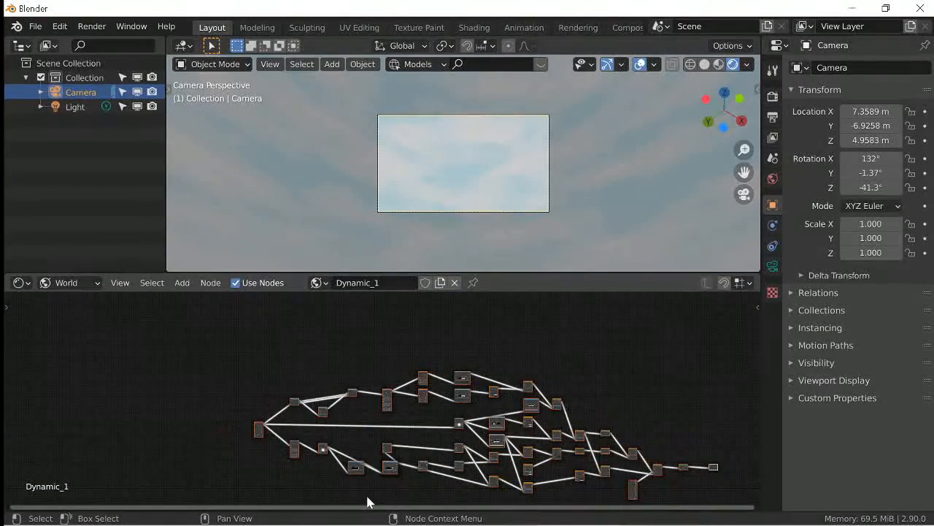
scroll(415, 432, up, 3)
scroll(412, 431, up, 1)
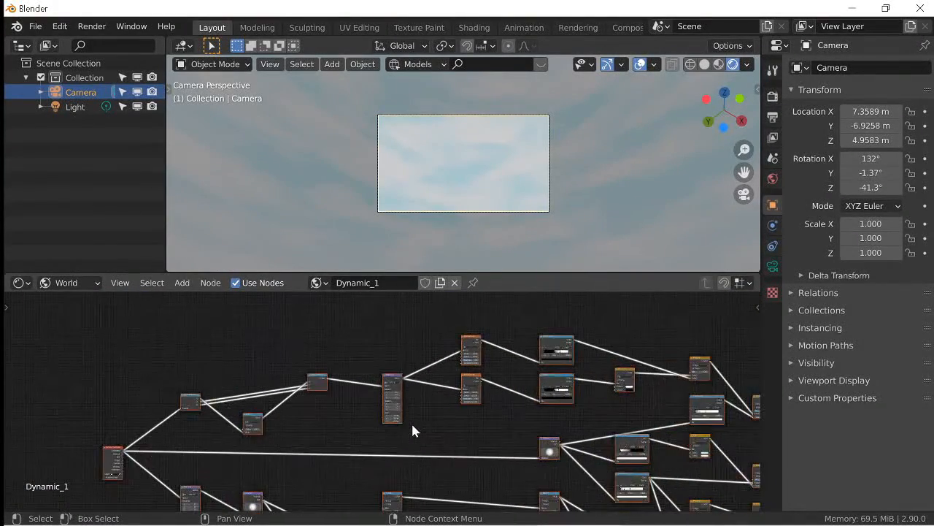
middle_drag(411, 428, 375, 398)
scroll(334, 369, down, 1)
scroll(332, 374, down, 4)
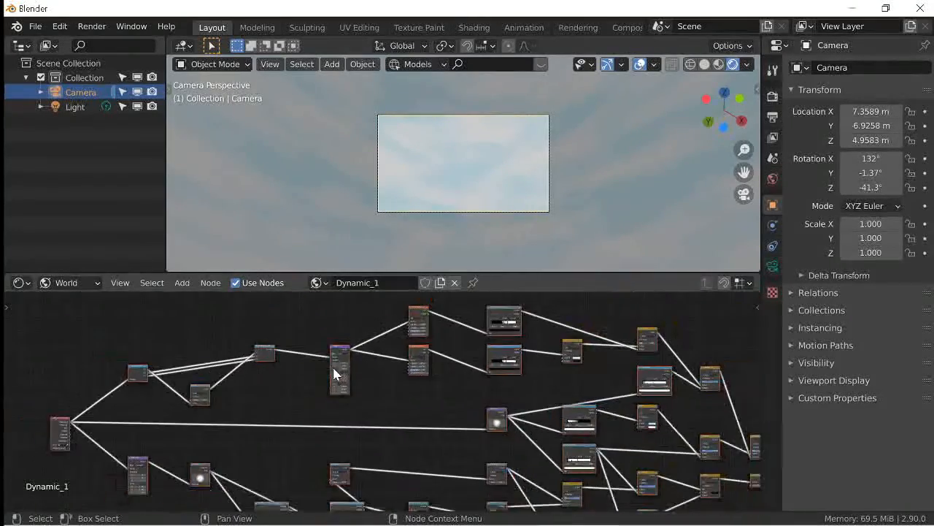
middle_drag(382, 392, 459, 352)
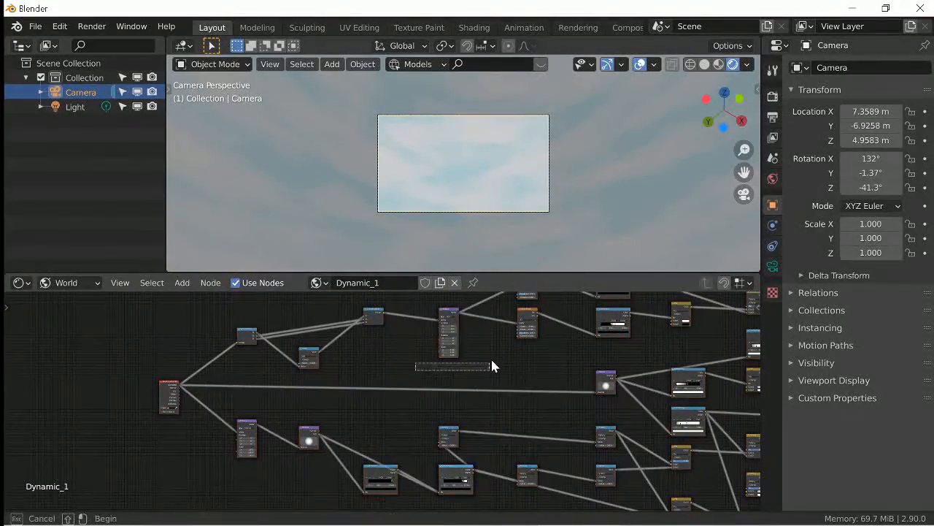
Inspect the location, rotation and scale settings of the Mapping node fed by Combine RGB
drag(278, 473, 213, 381)
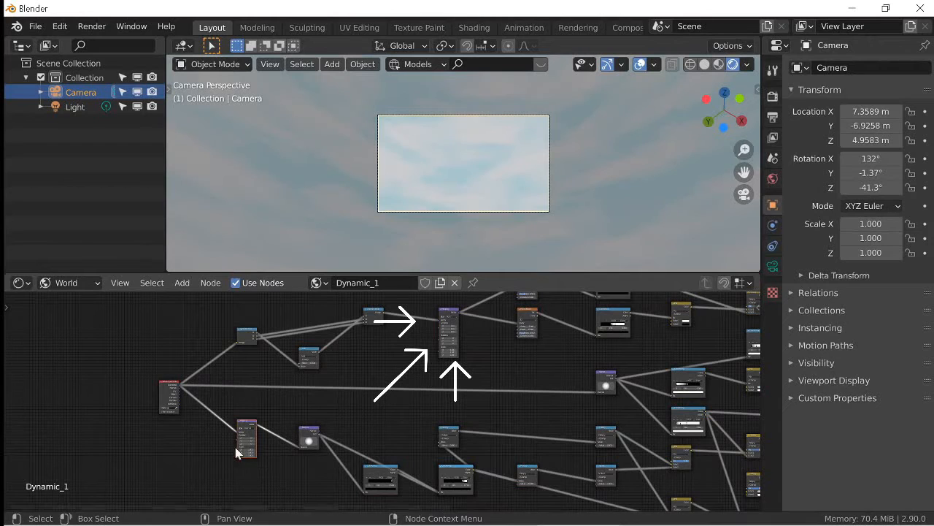
click(262, 454)
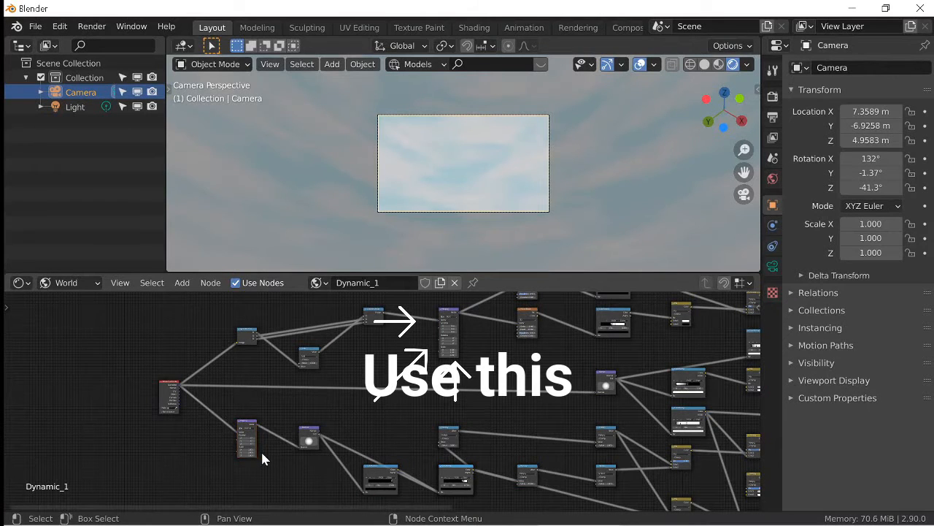
scroll(462, 319, up, 12)
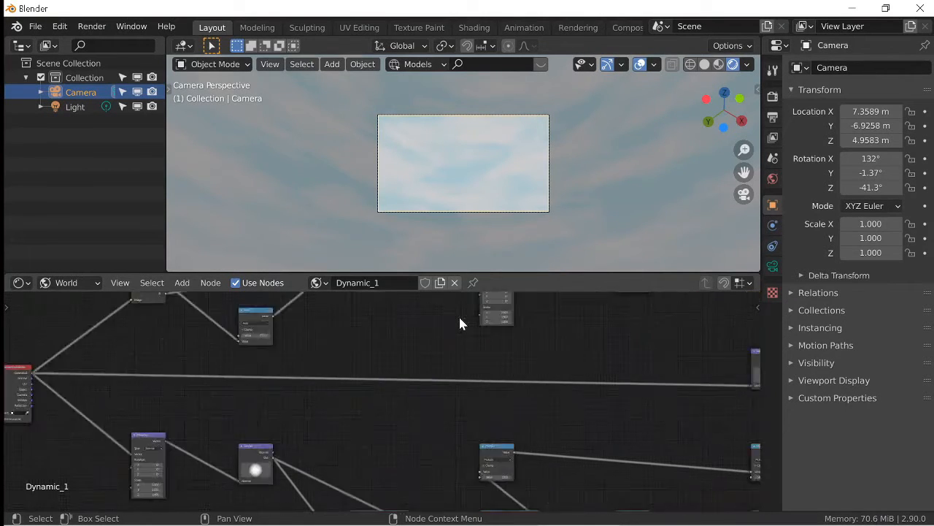
middle_drag(541, 310, 446, 441)
scroll(446, 441, up, 6)
scroll(481, 442, down, 2)
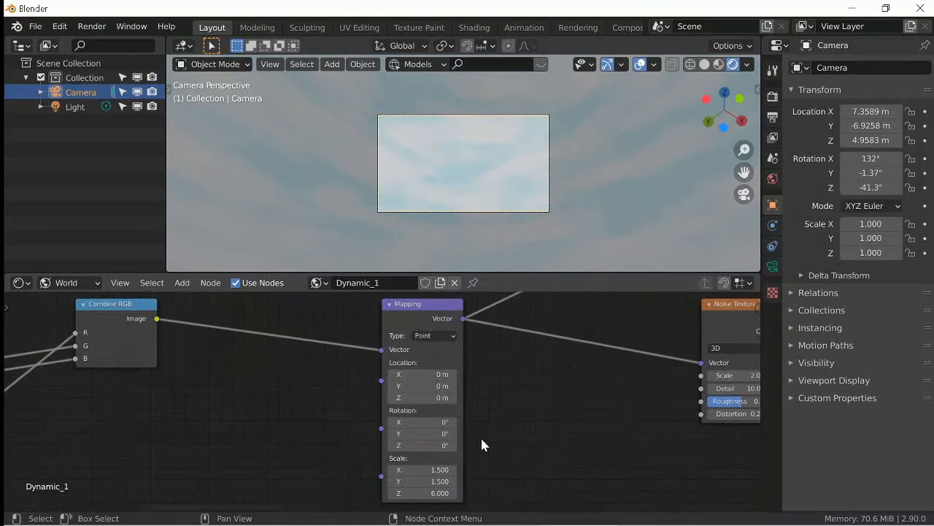
scroll(525, 446, up, 2)
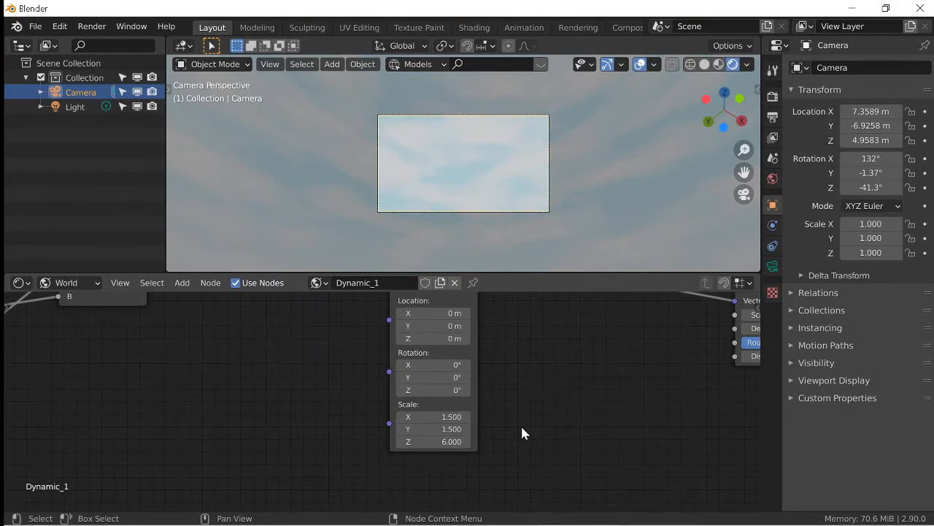
Follow the node chain from the Mapping node through the noise textures, color ramps and mix nodes
scroll(521, 430, down, 4)
middle_drag(572, 432, 473, 468)
scroll(467, 453, up, 1)
scroll(496, 395, down, 2)
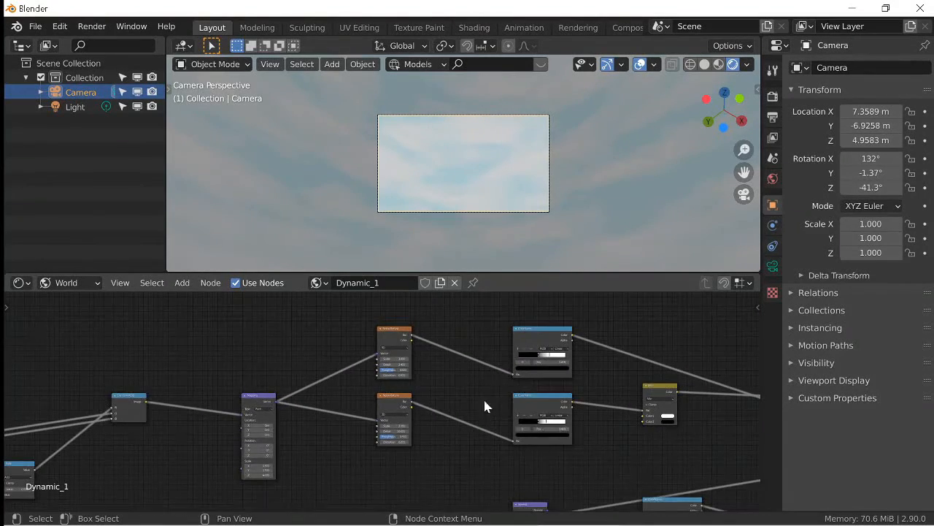
ctrl+scroll(489, 419, down, 3)
middle_drag(619, 429, 450, 348)
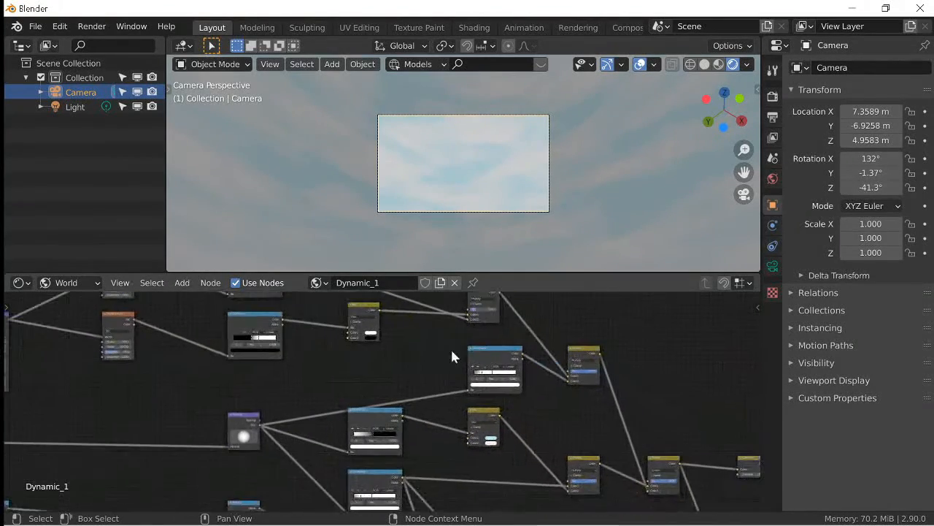
middle_drag(591, 430, 482, 348)
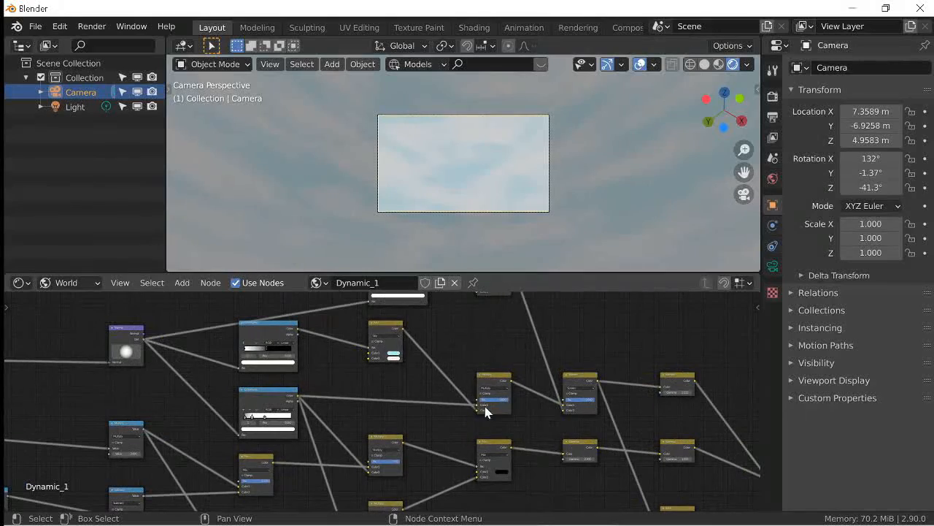
scroll(434, 438, down, 1)
middle_drag(418, 404, 759, 442)
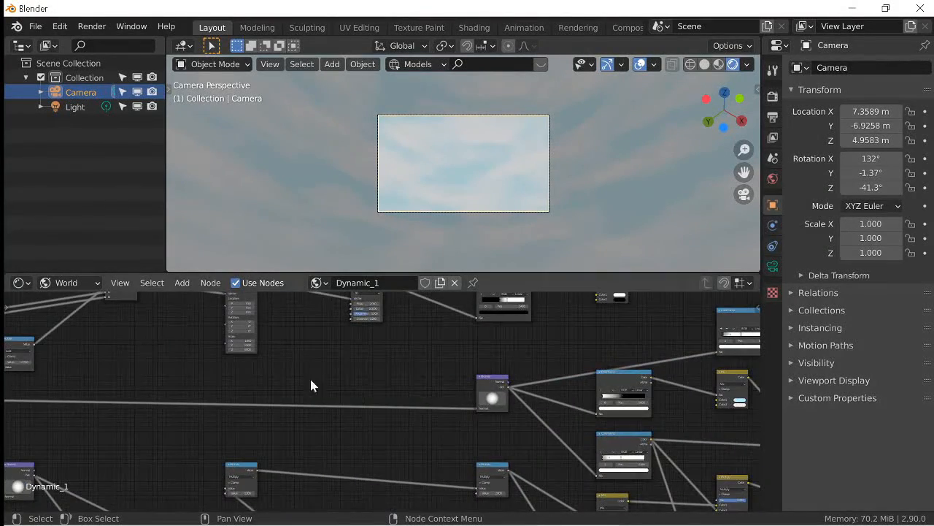
Try an X rotation of about 67.1° on the Mapping node between Combine RGB and the Noise Texture nodes
middle_drag(311, 384, 442, 431)
scroll(443, 456, up, 3)
scroll(422, 411, up, 4)
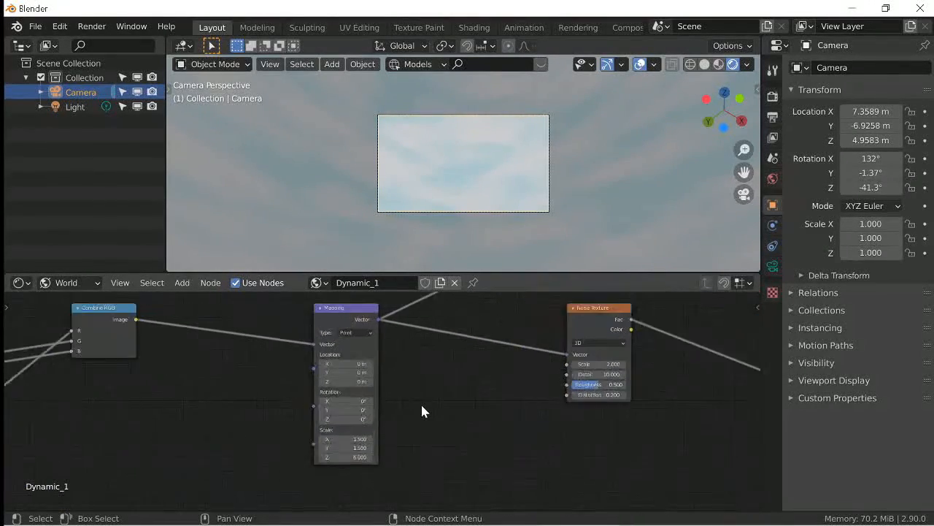
middle_drag(417, 430, 557, 403)
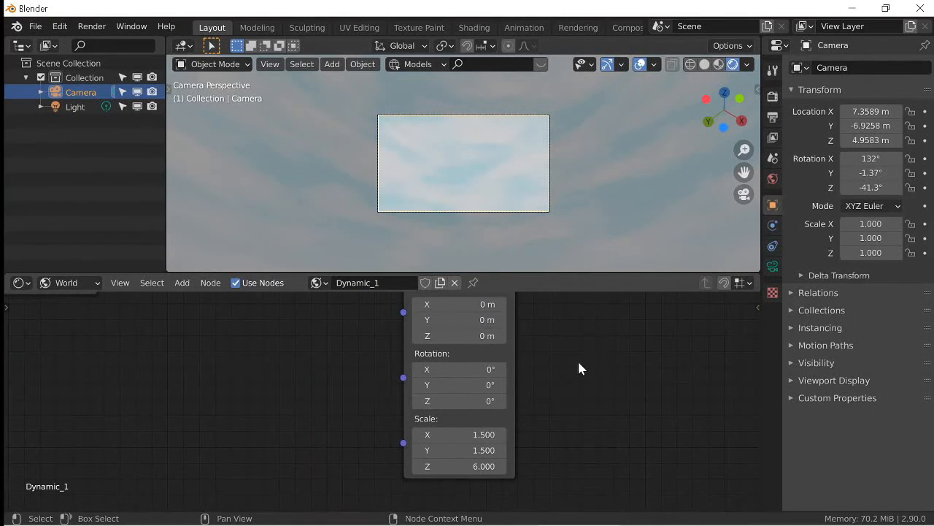
scroll(579, 365, up, 1)
middle_drag(577, 365, 530, 365)
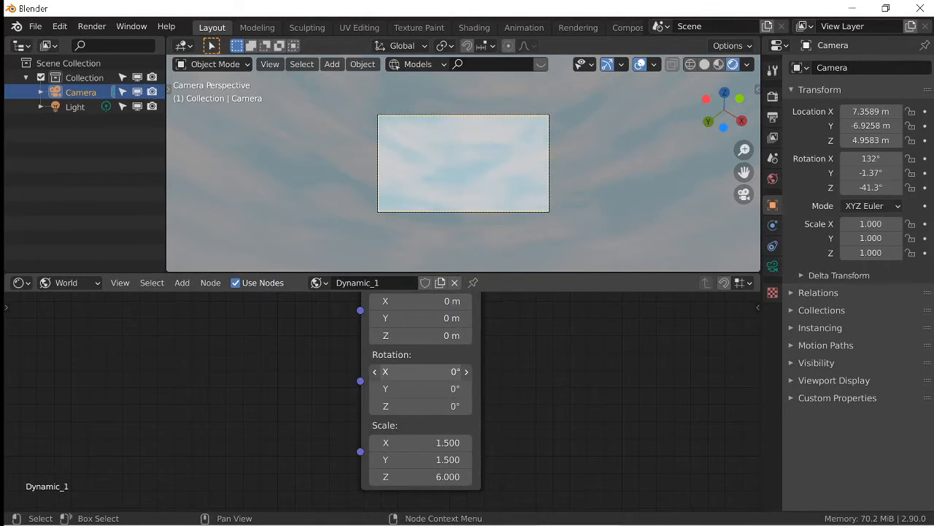
drag(420, 372, 701, 372)
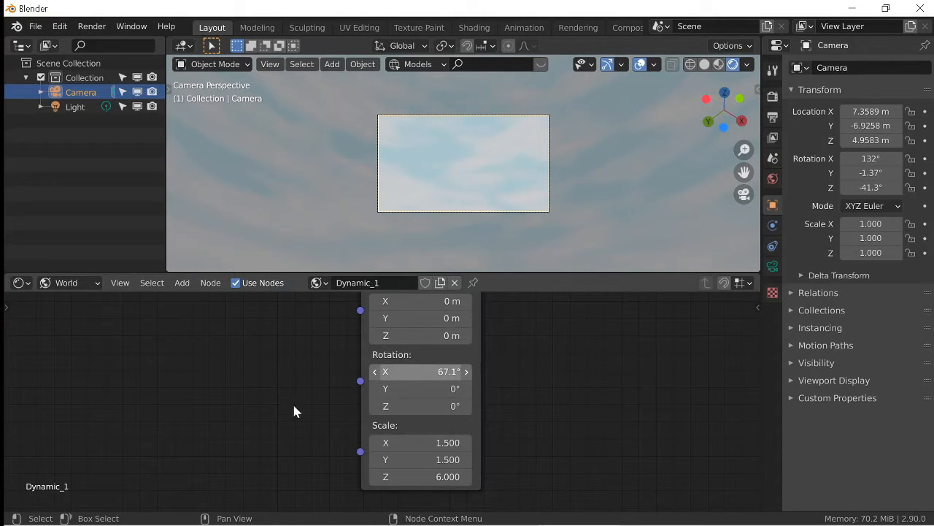
Set the Mapping node's X rotation to 0° and insert a keyframe on its rotation
click(428, 372)
text(0)
key(Return)
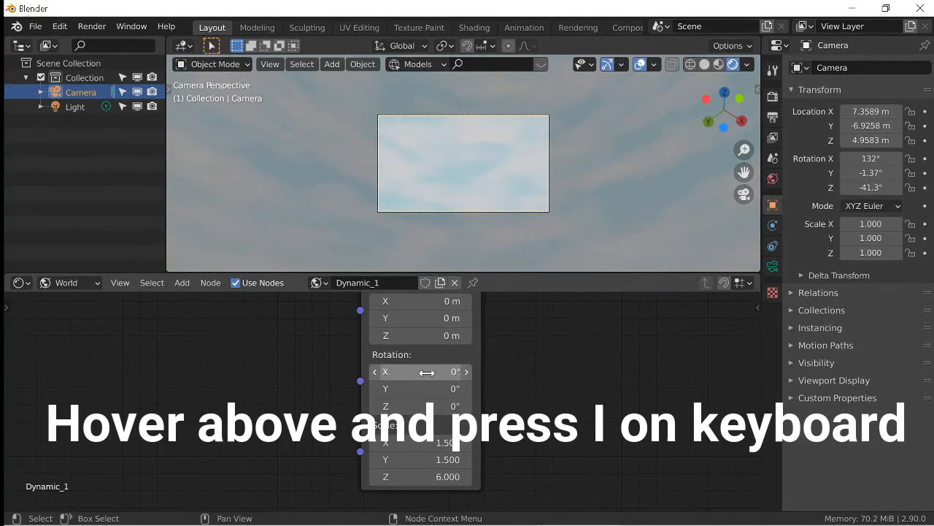
key(i)
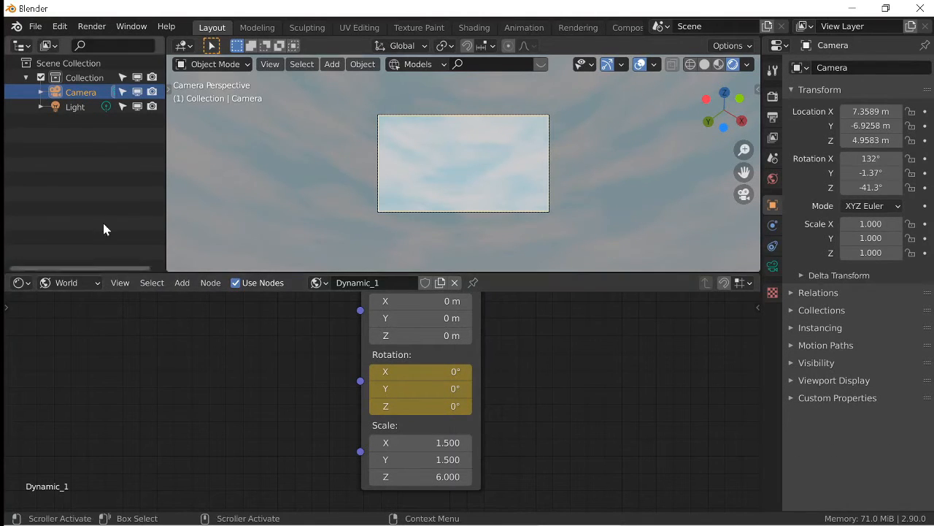
Switch the Outliner area to a Timeline editor
click(21, 46)
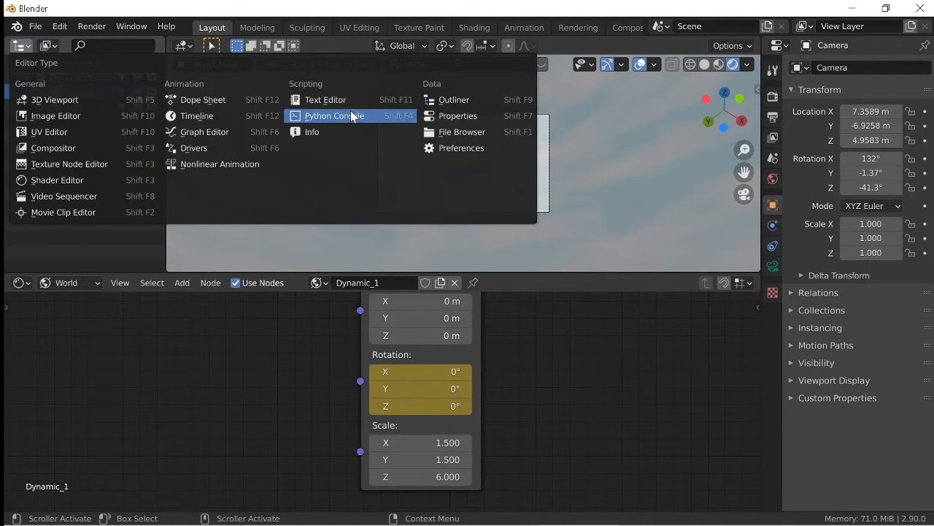
click(197, 117)
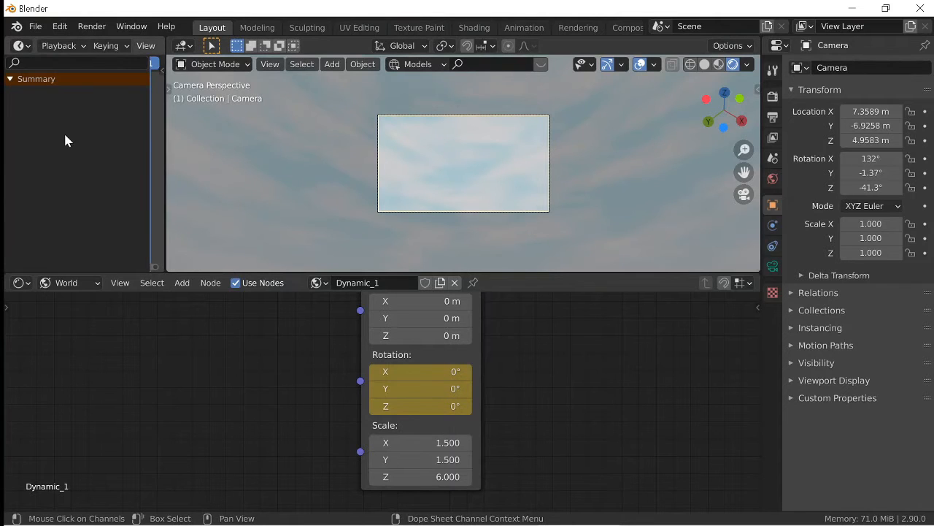
Restore the Outliner in its original area and change the node editor area to a Timeline
click(19, 46)
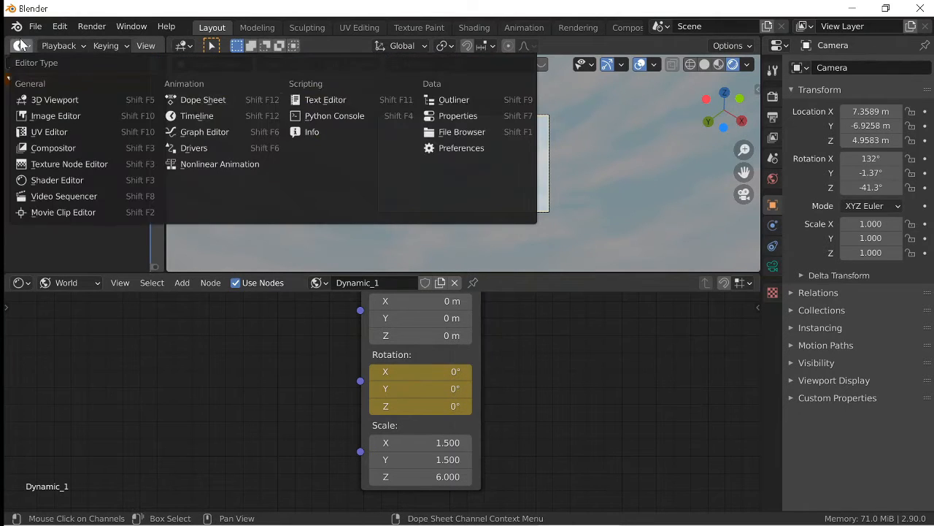
click(462, 100)
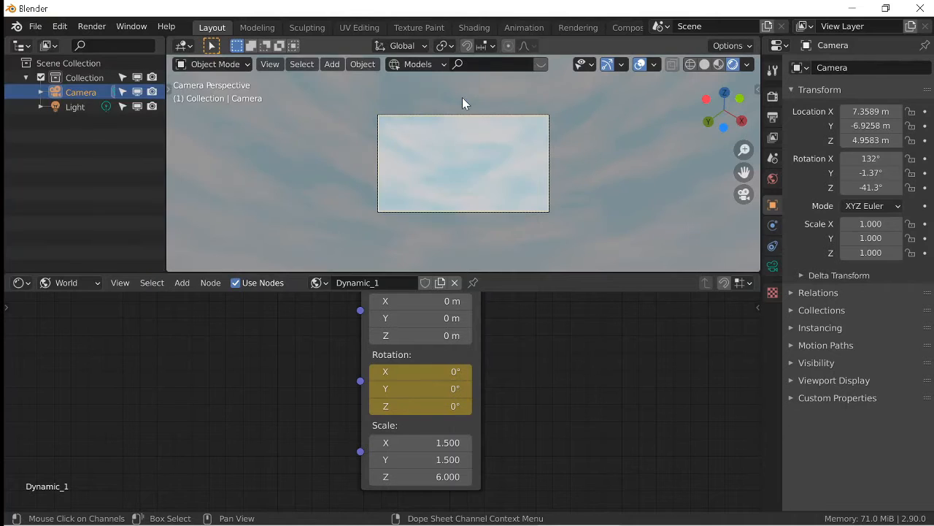
click(20, 283)
click(212, 353)
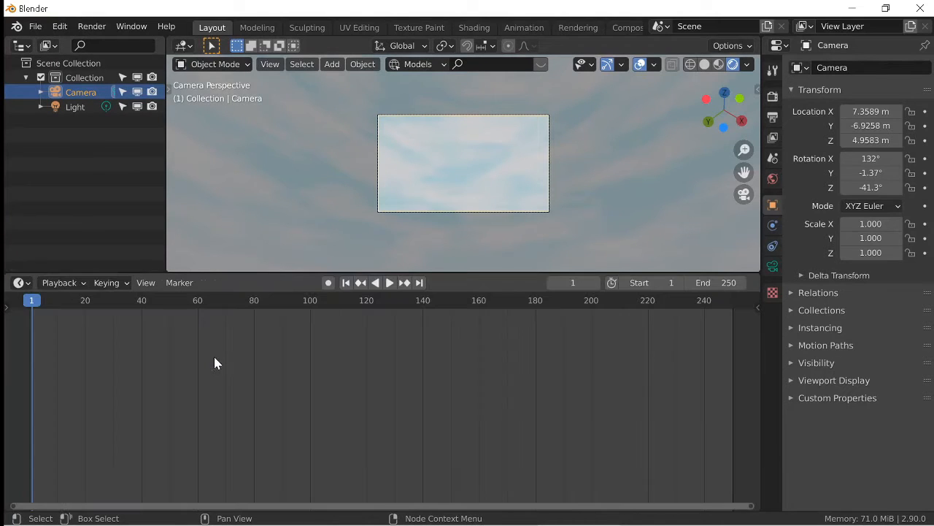
Play the animation briefly, stop it and go to the last frame, 250
click(390, 284)
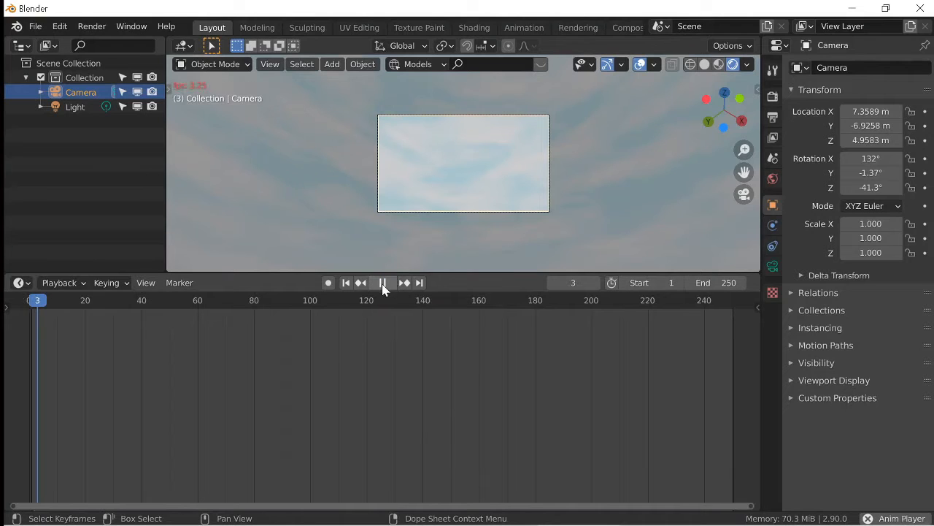
click(380, 286)
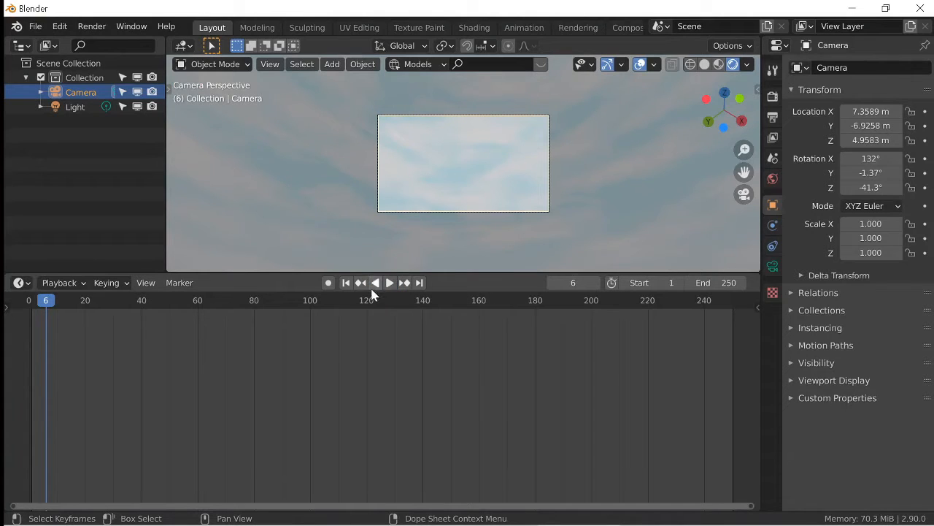
click(420, 283)
Back in the Shader Editor, set the Mapping node's X rotation to 15° and insert a keyframe on its rotation at frame 250
click(20, 282)
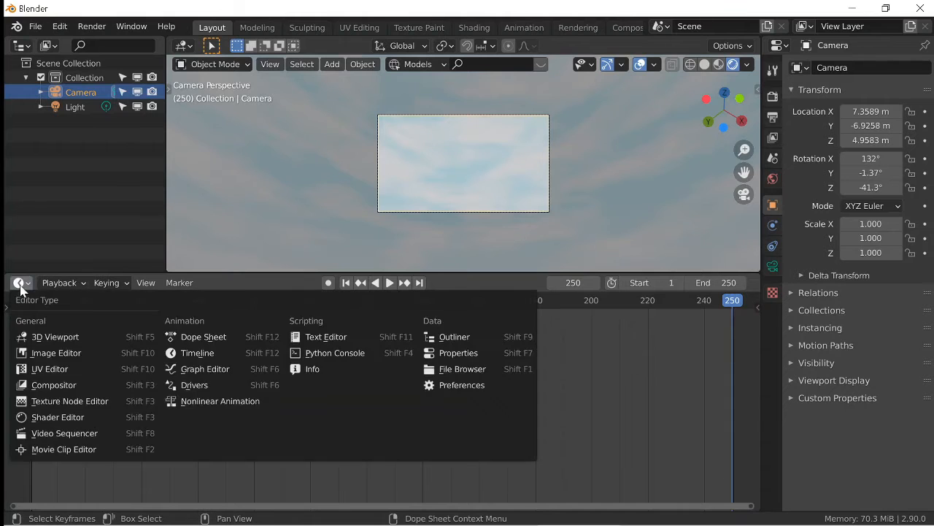
click(68, 416)
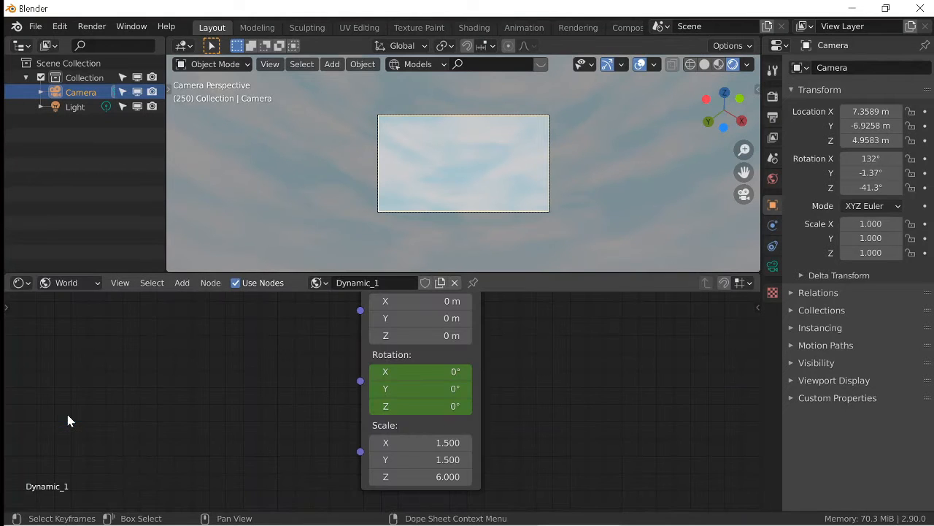
drag(425, 373, 446, 373)
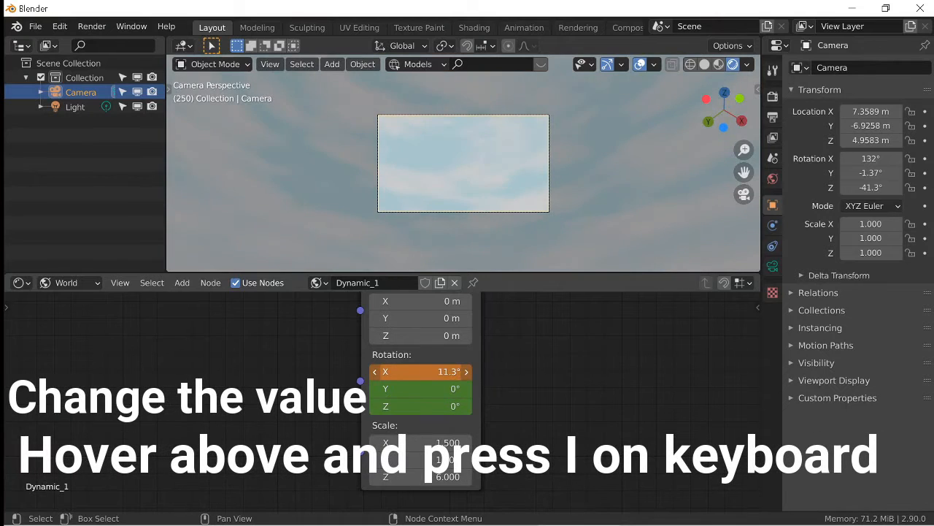
click(447, 373)
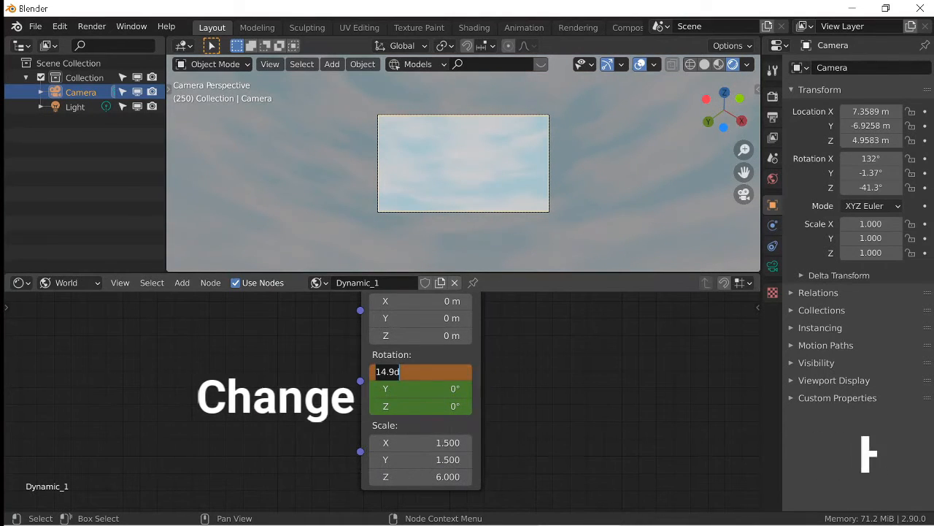
key(Return)
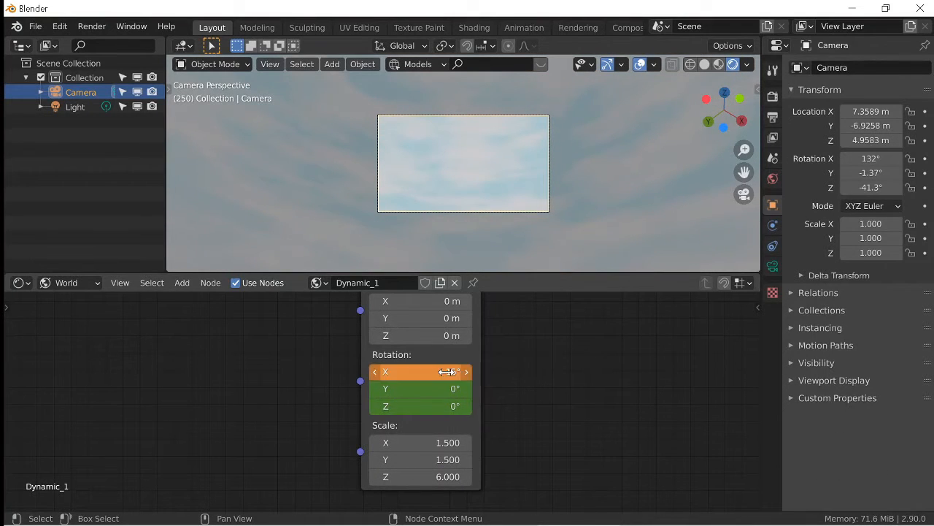
key(i)
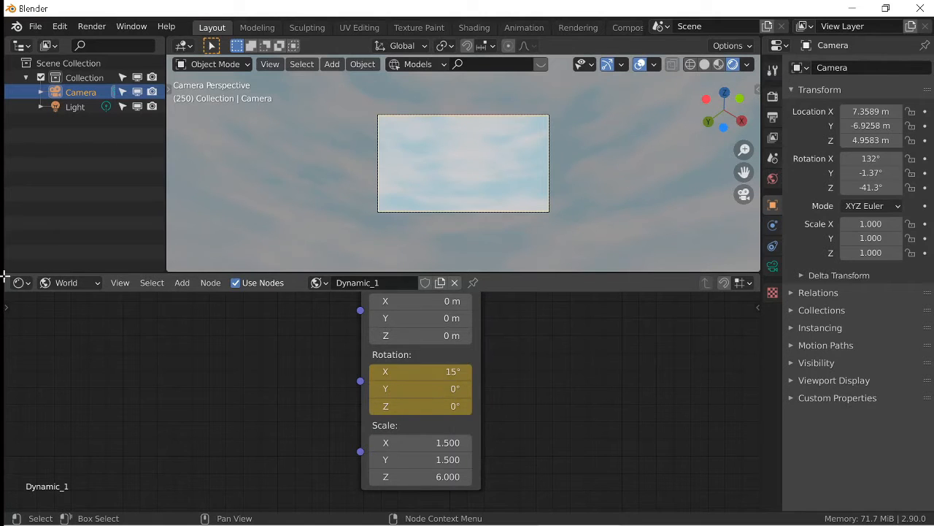
Show the Timeline in place of the node editor and play the cloud animation from the first frames to the end
click(26, 287)
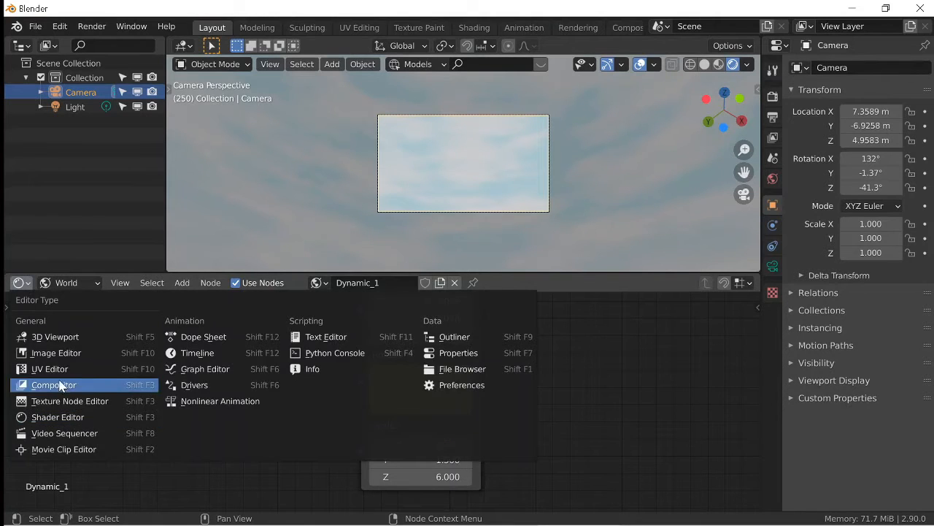
click(239, 353)
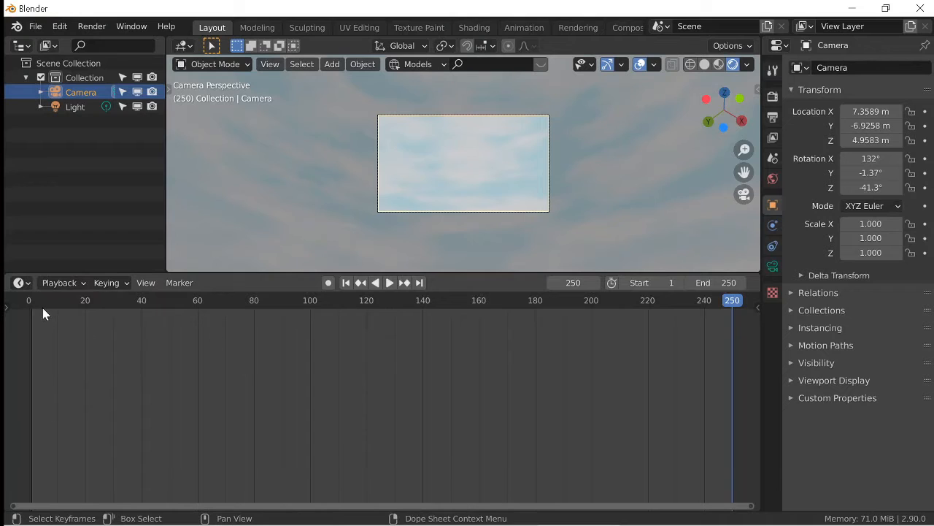
key(shift+Left)
key(space)
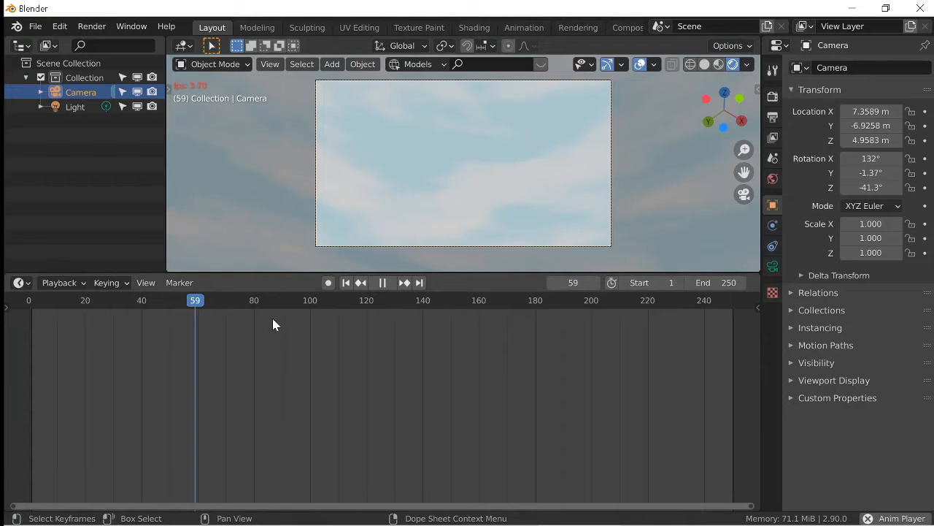
drag(349, 326, 718, 329)
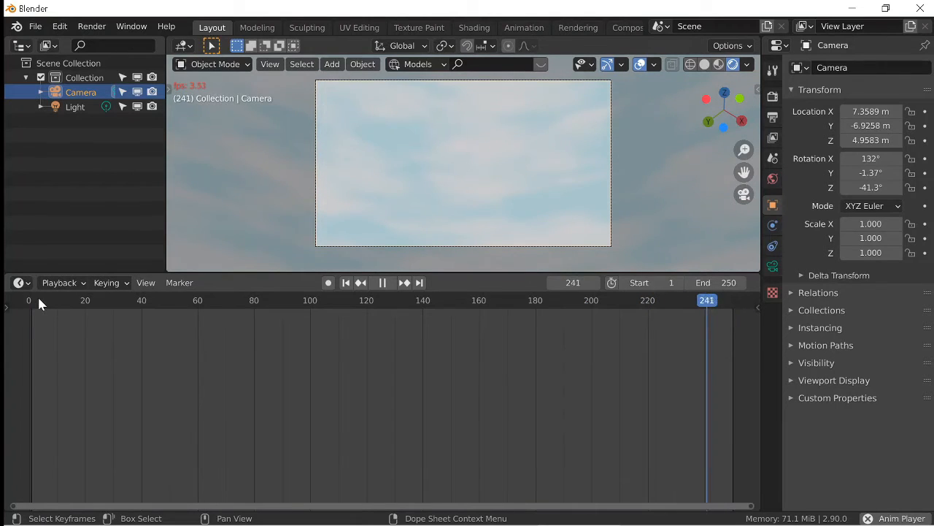
click(39, 300)
drag(100, 310, 701, 341)
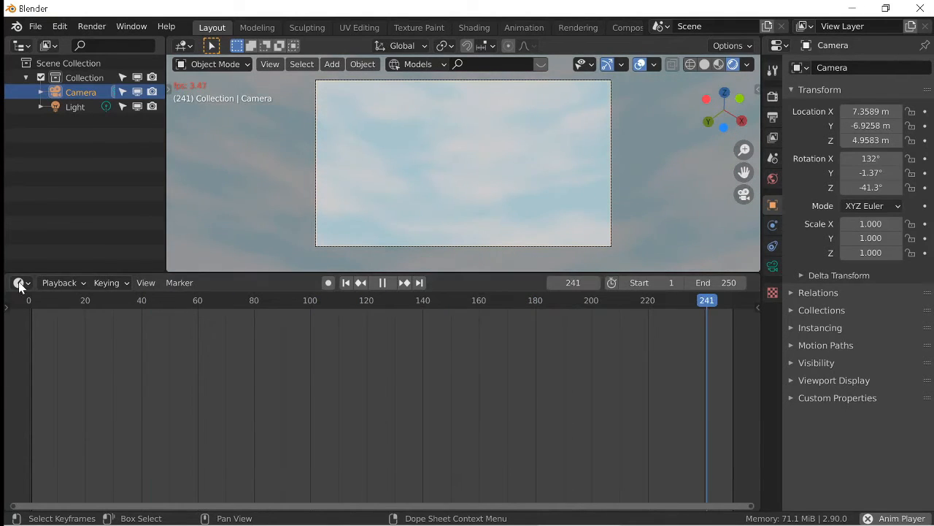
Stop the playback and change the Timeline area back to the Shader Editor with the Dynamic_1 world nodes
click(20, 282)
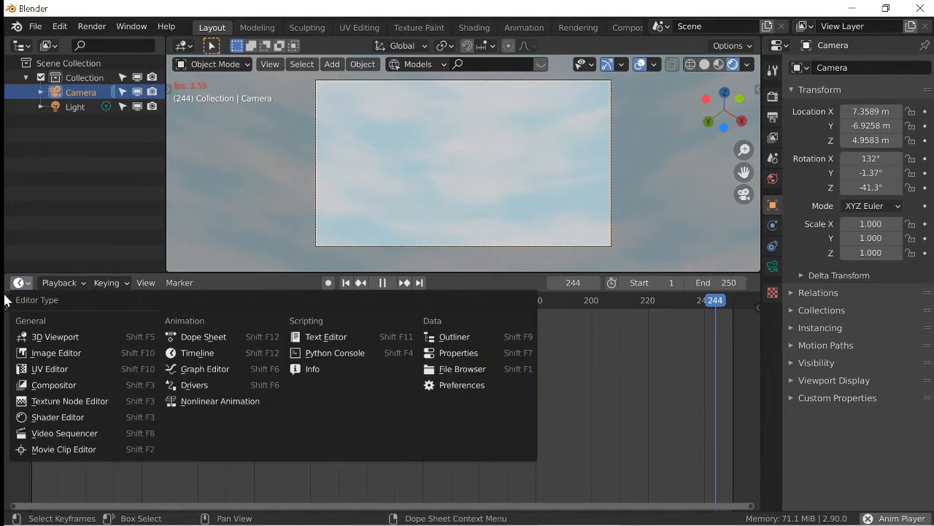
click(383, 283)
click(20, 283)
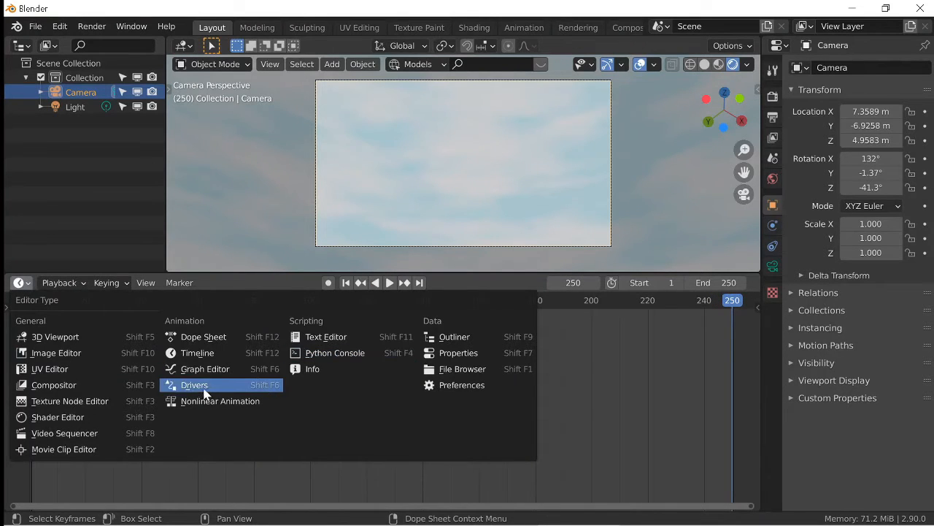
click(55, 416)
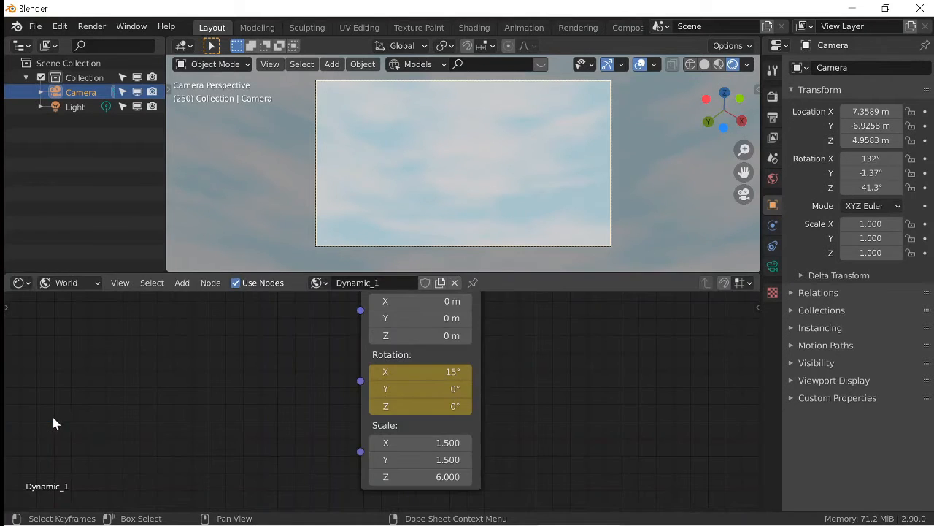
Examine the Dynamic_1 node tree from the Mapping node through the color ramps and mix nodes to the world output
scroll(541, 376, down, 3)
middle_drag(541, 376, 237, 426)
scroll(391, 414, down, 6)
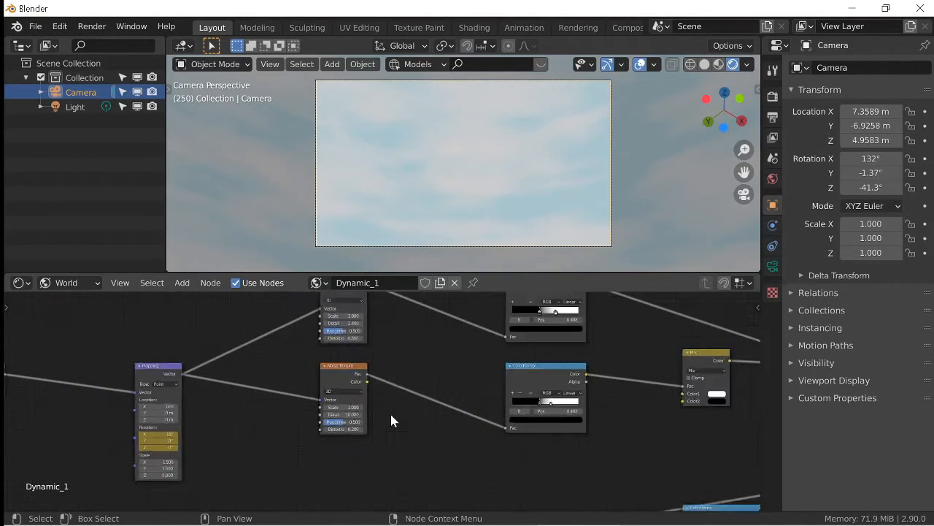
middle_drag(579, 424, 328, 315)
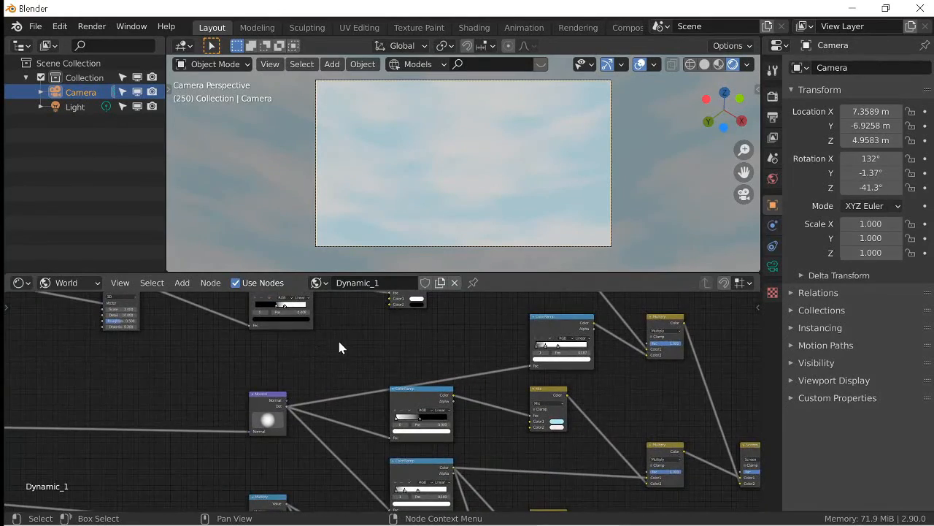
scroll(340, 343, down, 5)
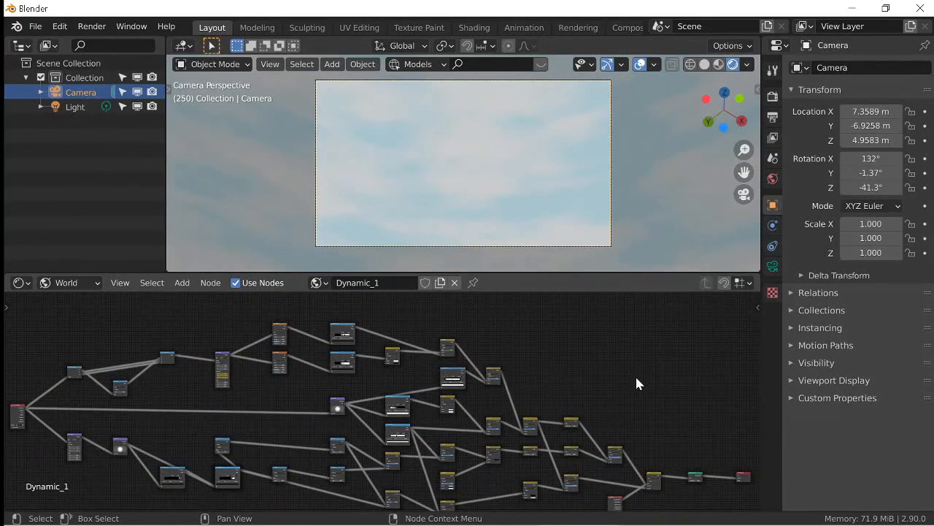
middle_drag(635, 378, 557, 343)
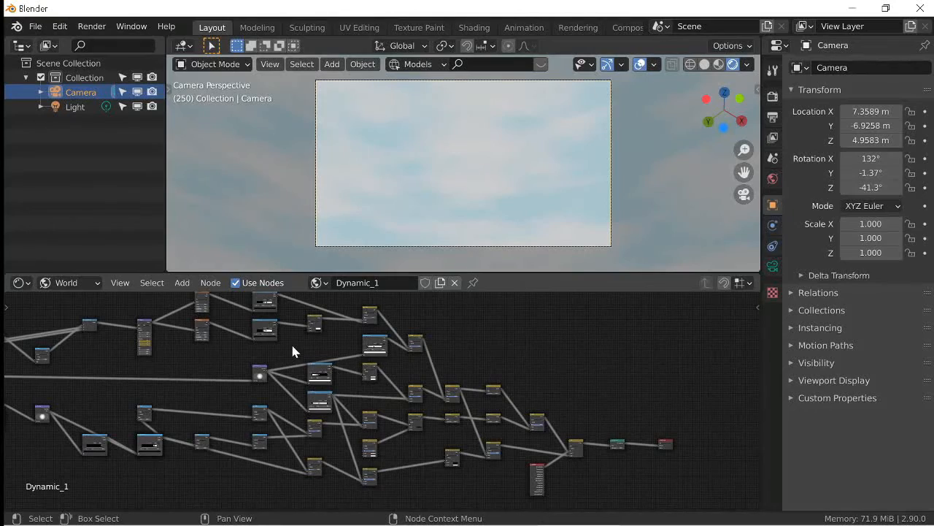
scroll(277, 356, up, 2)
scroll(323, 389, up, 3)
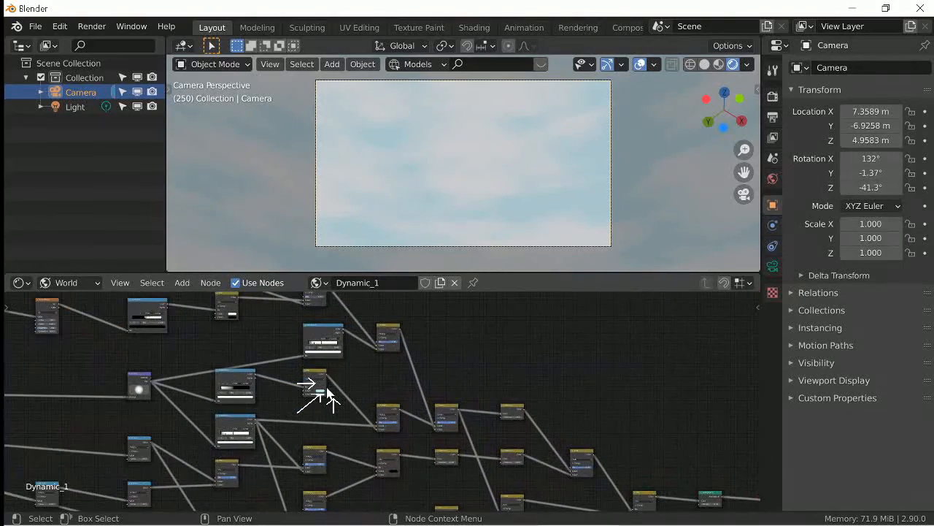
scroll(327, 395, down, 1)
scroll(188, 359, up, 2)
mouse_move(186, 354)
middle_down()
mouse_move(271, 446)
mouse_move(198, 342)
middle_up()
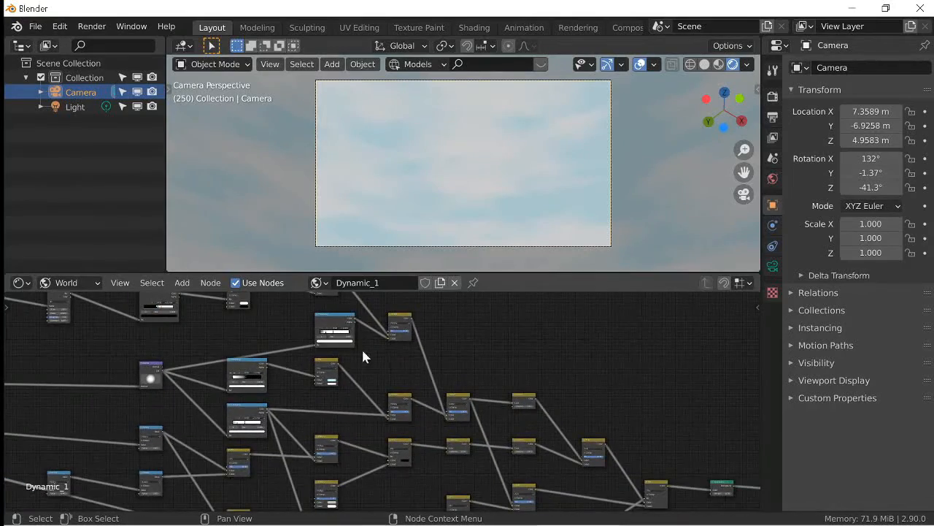
middle_drag(363, 356, 355, 333)
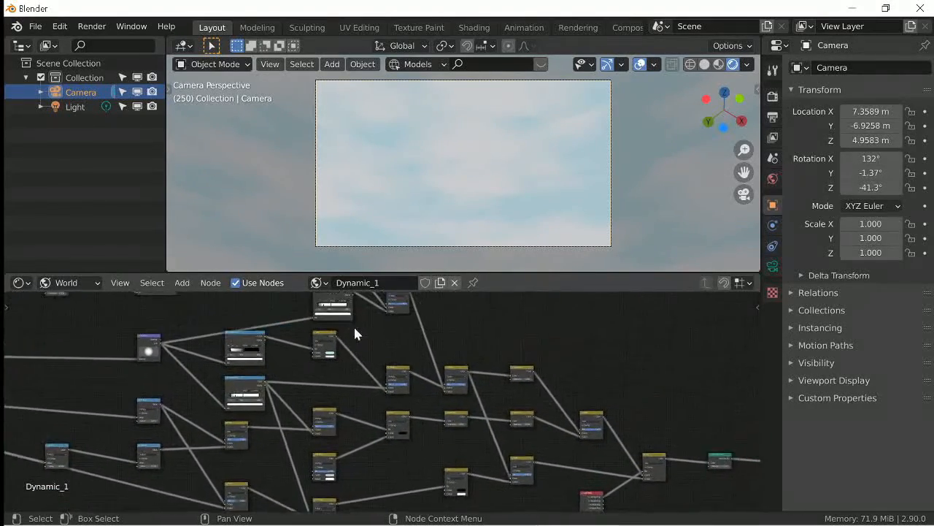
Inspect the Mix node fed by the color ramp after the Normal node, including its Color1 and Color2 swatches
scroll(268, 433, up, 4)
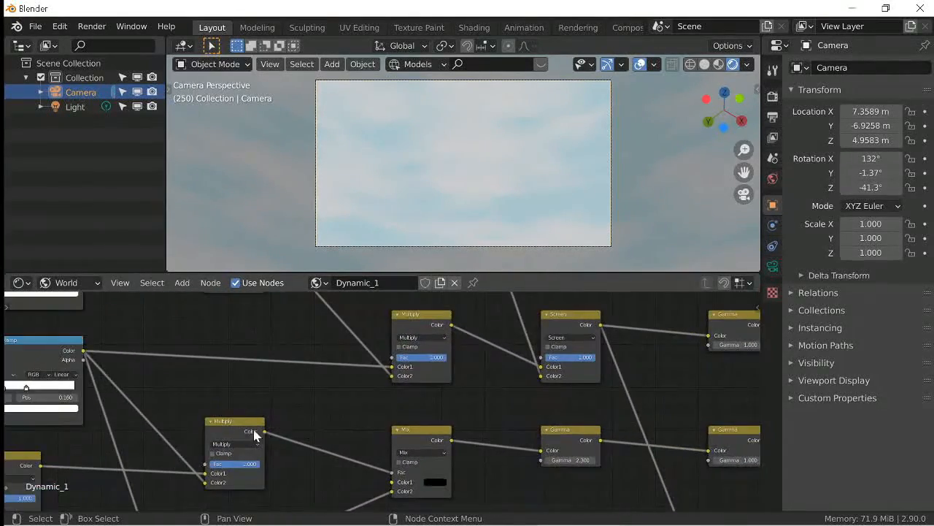
scroll(255, 432, up, 1)
middle_drag(266, 404, 368, 323)
scroll(379, 437, up, 1)
mouse_move(381, 439)
middle_down()
mouse_move(330, 396)
mouse_move(390, 439)
middle_up()
scroll(321, 391, up, 5)
scroll(365, 430, up, 1)
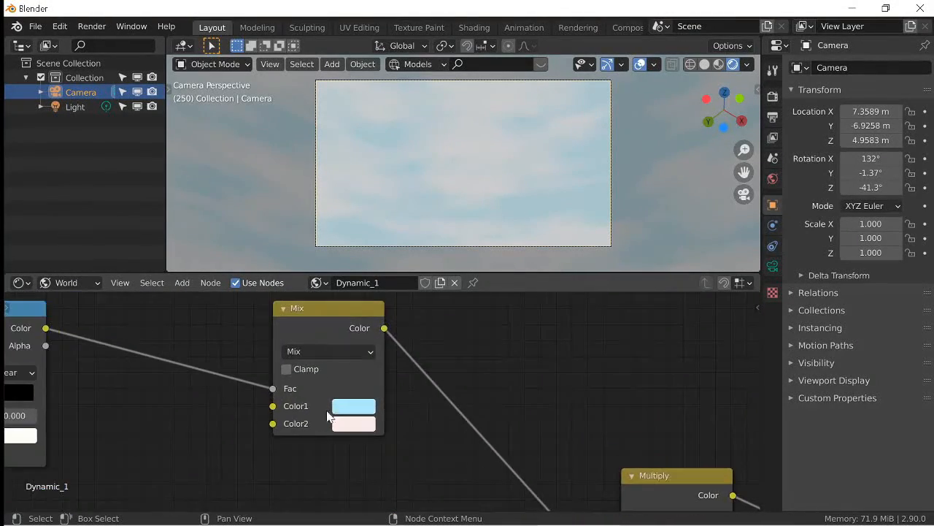
Trace the Dynamic_1 node tree from the red input node along its link to the Normal node feeding the color ramps
scroll(327, 411, down, 7)
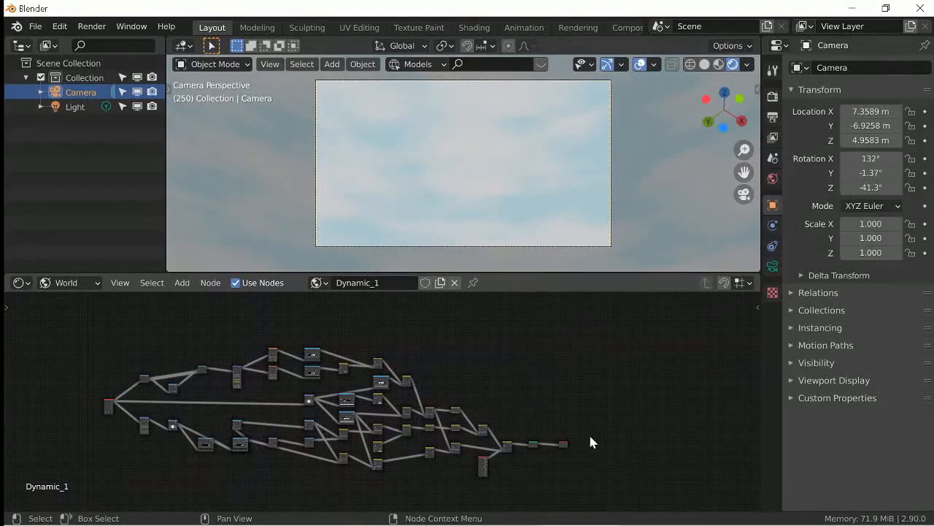
scroll(393, 416, up, 7)
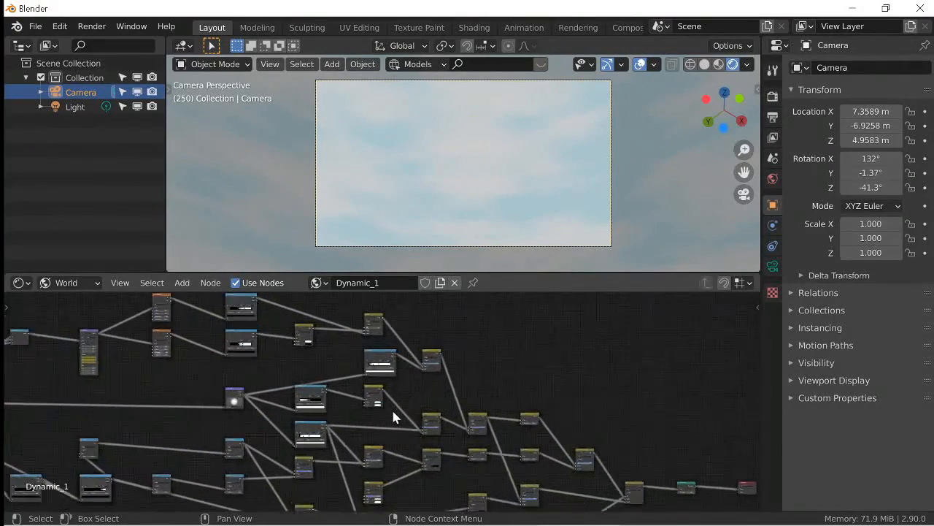
scroll(393, 411, up, 1)
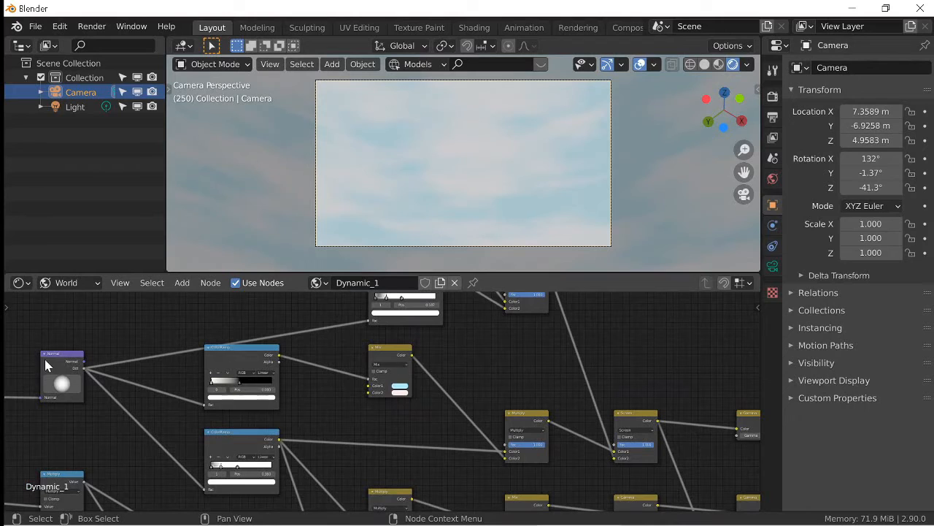
scroll(45, 362, down, 4)
middle_drag(46, 361, 355, 361)
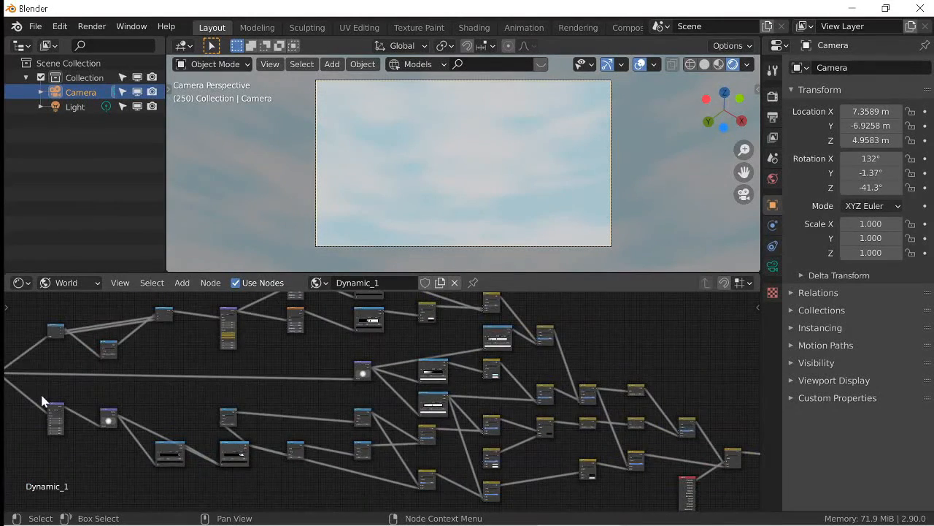
scroll(44, 399, down, 2)
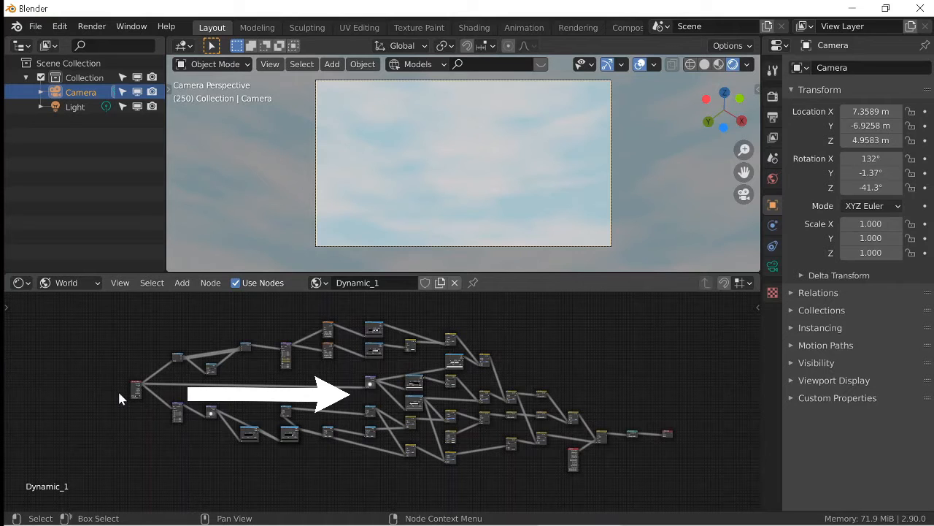
scroll(129, 393, up, 9)
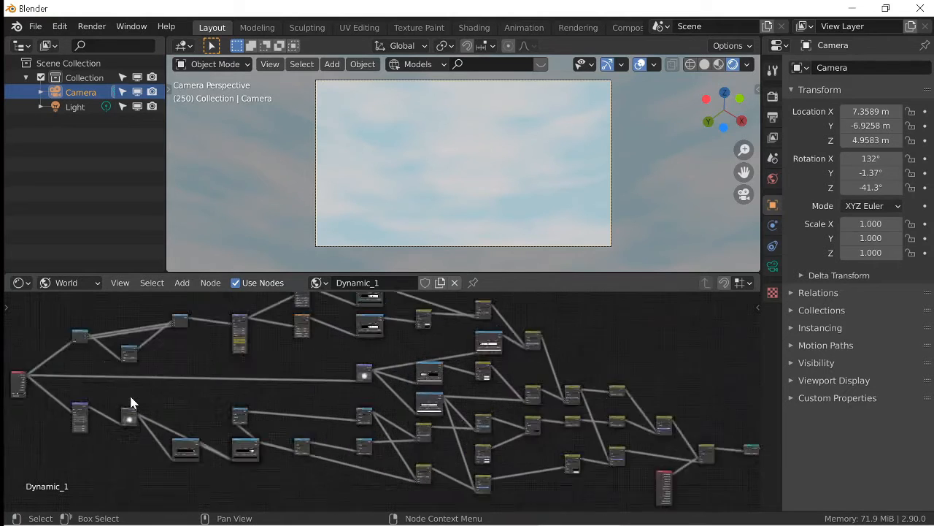
middle_drag(126, 394, 428, 364)
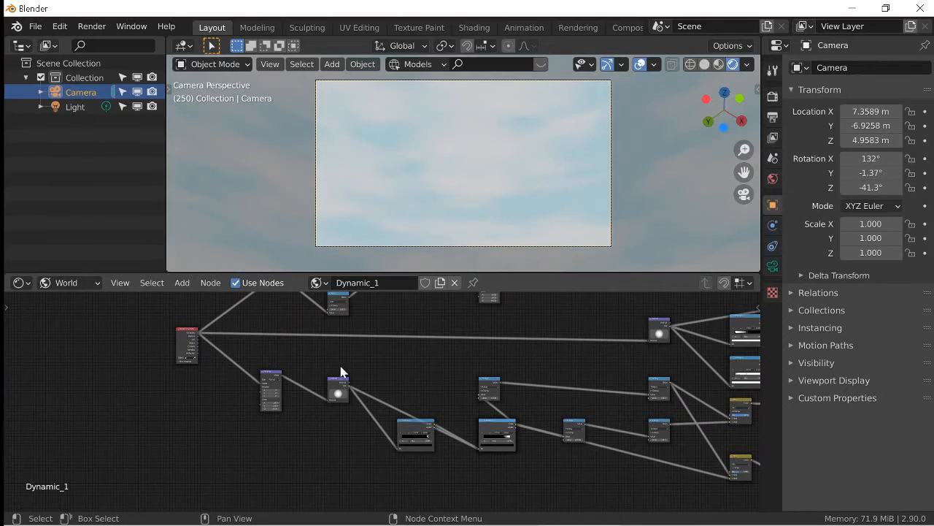
middle_drag(367, 342, 329, 357)
scroll(238, 378, down, 1)
scroll(151, 366, up, 3)
middle_drag(151, 367, 231, 429)
scroll(190, 423, down, 7)
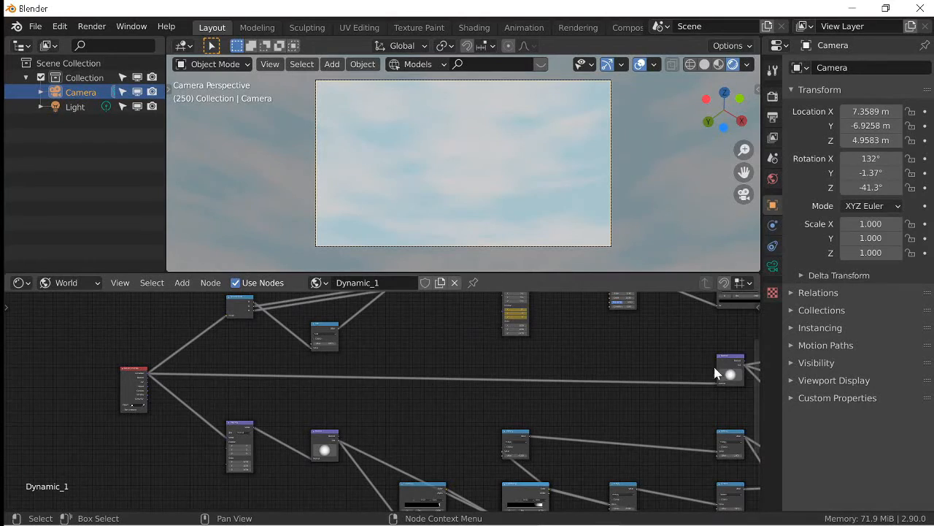
middle_drag(716, 385, 279, 421)
Set Color1 of the Mix node after the Normal node's color ramp to a saturated blue, about H 0.603, S 0.741
scroll(307, 438, up, 5)
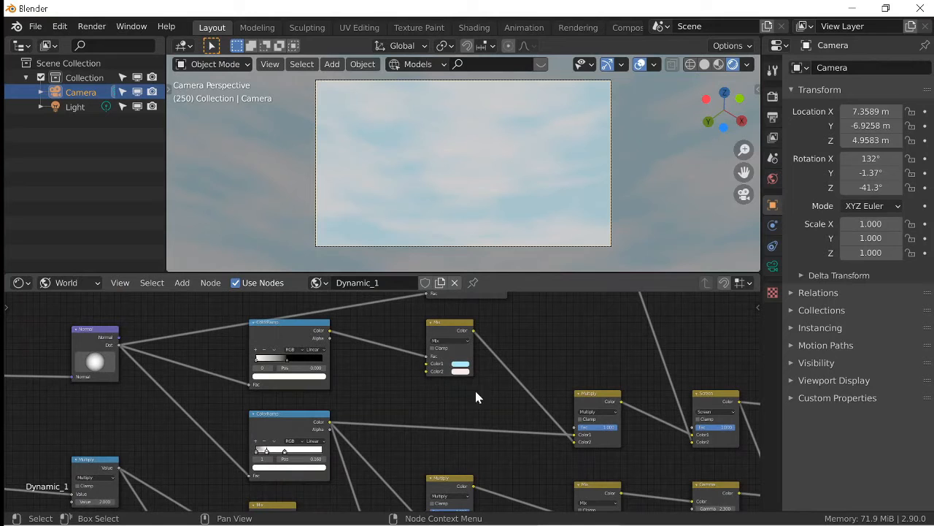
scroll(470, 371, up, 5)
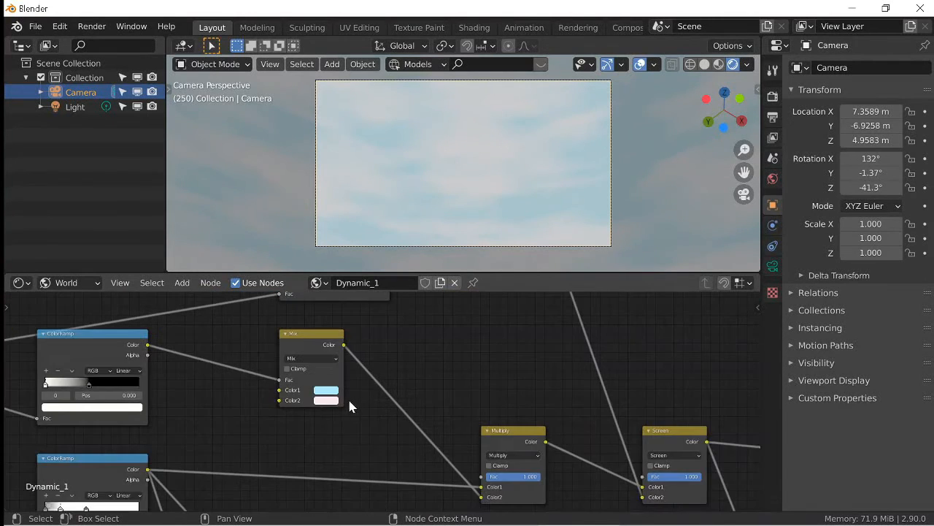
scroll(350, 406, up, 5)
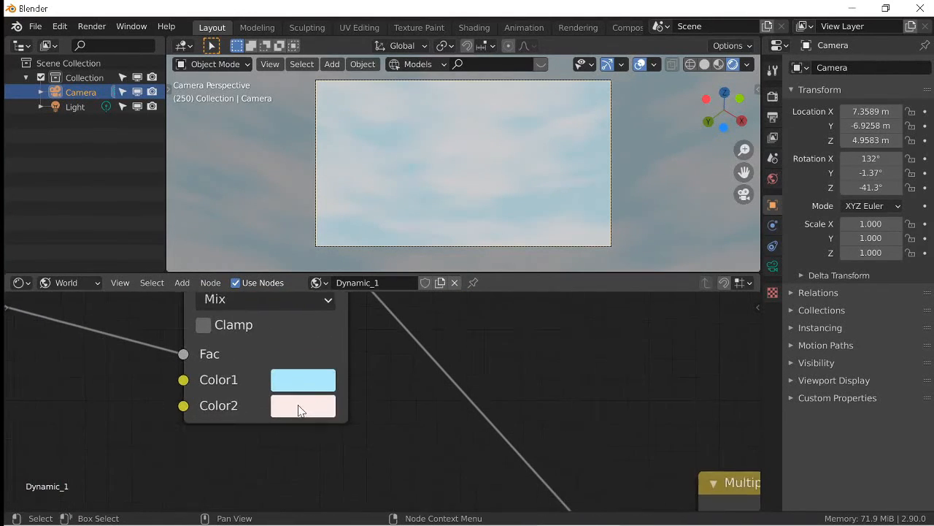
click(303, 378)
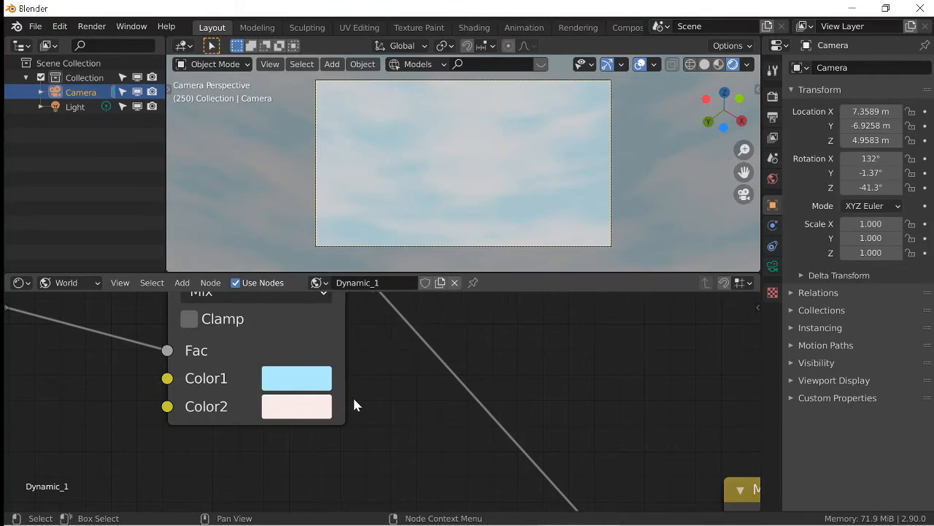
scroll(353, 396, down, 1)
middle_drag(357, 337, 342, 390)
click(297, 441)
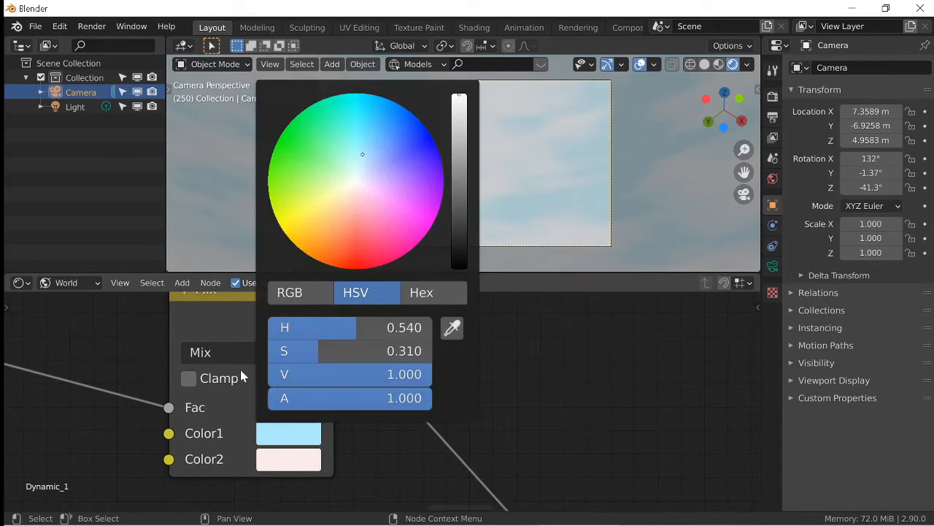
click(273, 441)
drag(366, 156, 395, 129)
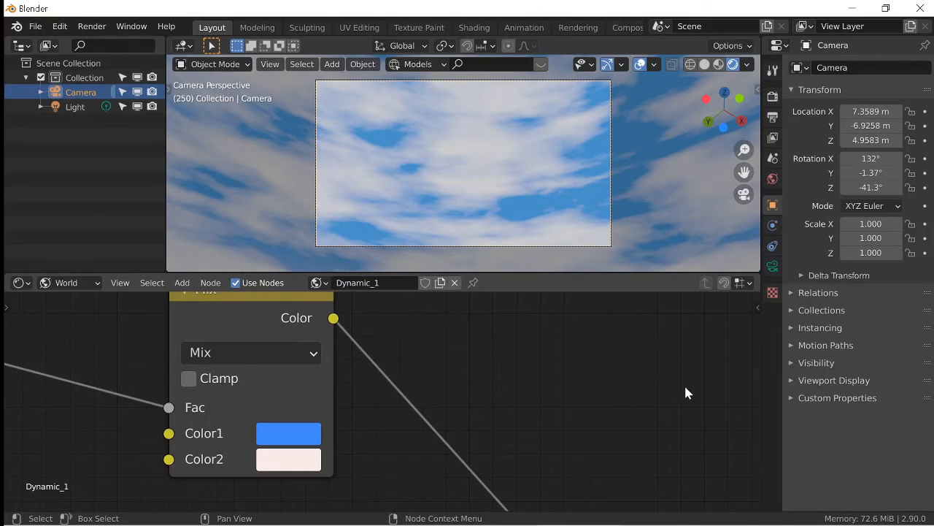
Set the same Mix node's Color2 to a light orange, about H 0.097, S 0.607, V 0.983
click(288, 460)
click(303, 458)
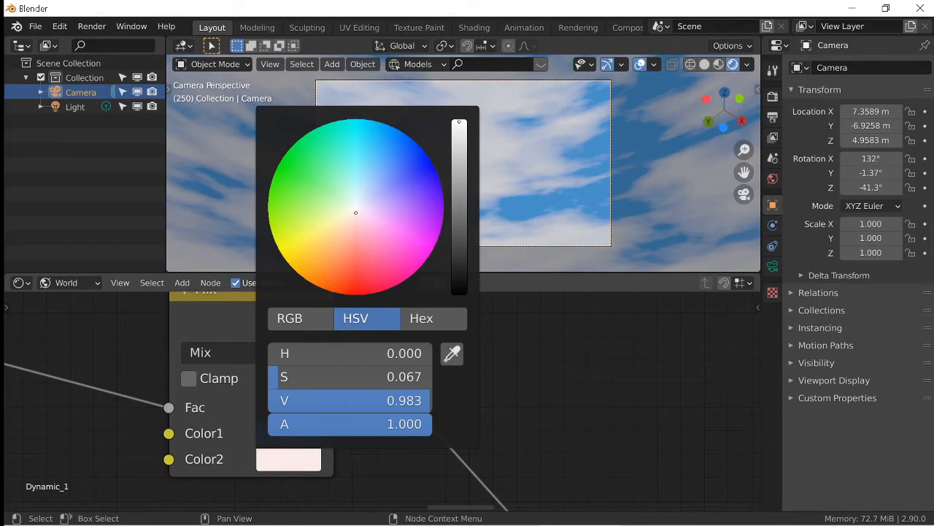
click(325, 269)
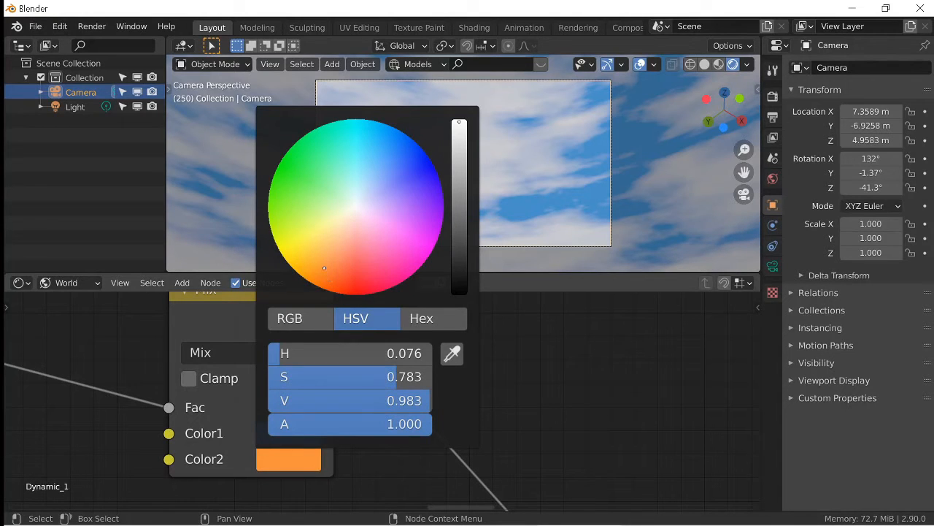
mouse_move(324, 267)
mouse_down()
mouse_move(352, 224)
mouse_move(357, 250)
mouse_move(347, 267)
mouse_move(332, 267)
mouse_move(325, 250)
mouse_up()
Lower the camera to Location Z 3.2383 m and set its rotation to about 108° on X and -42.1° on Z
scroll(529, 186, down, 5)
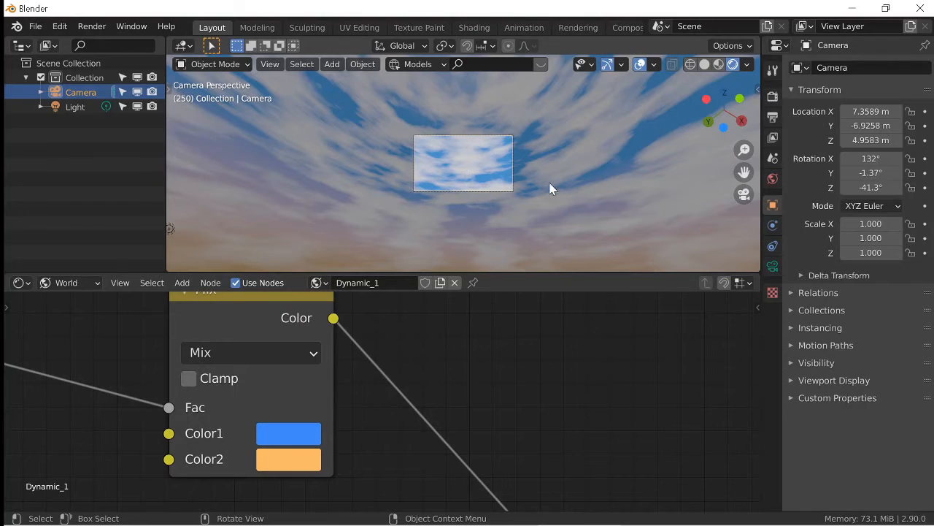
click(872, 159)
click(804, 181)
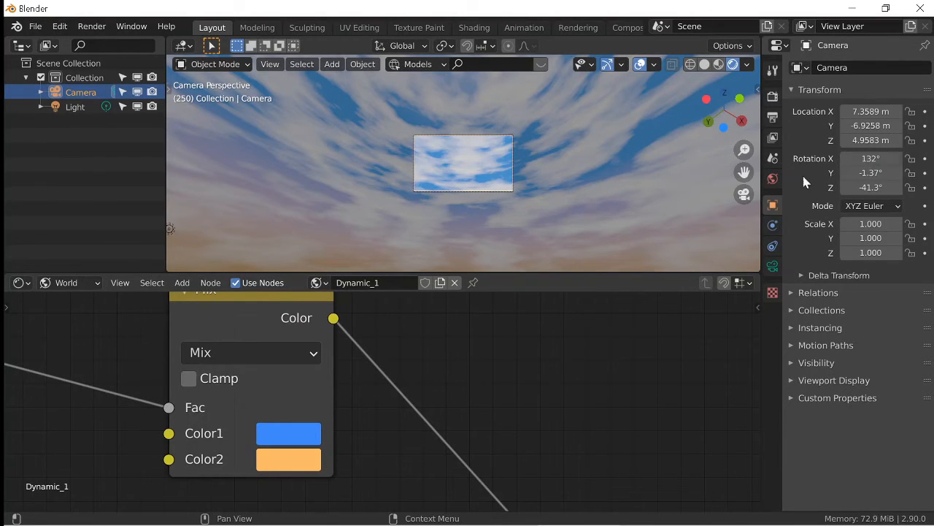
drag(878, 139, 879, 139)
drag(878, 140, 871, 140)
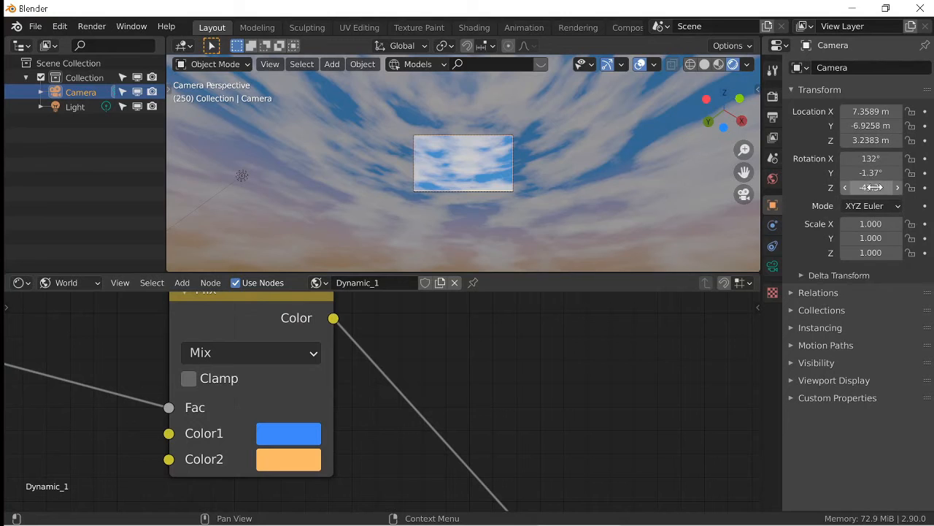
drag(871, 187, 852, 158)
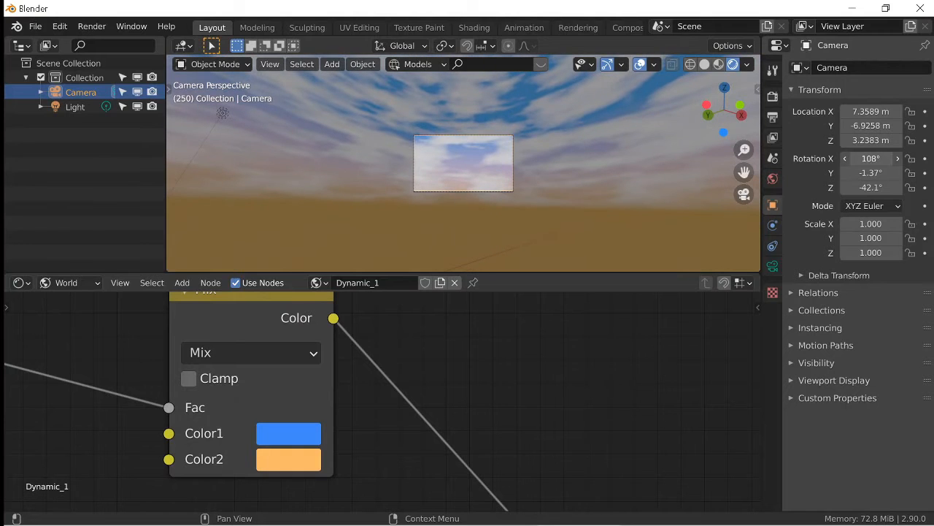
scroll(453, 152, up, 3)
scroll(452, 153, up, 3)
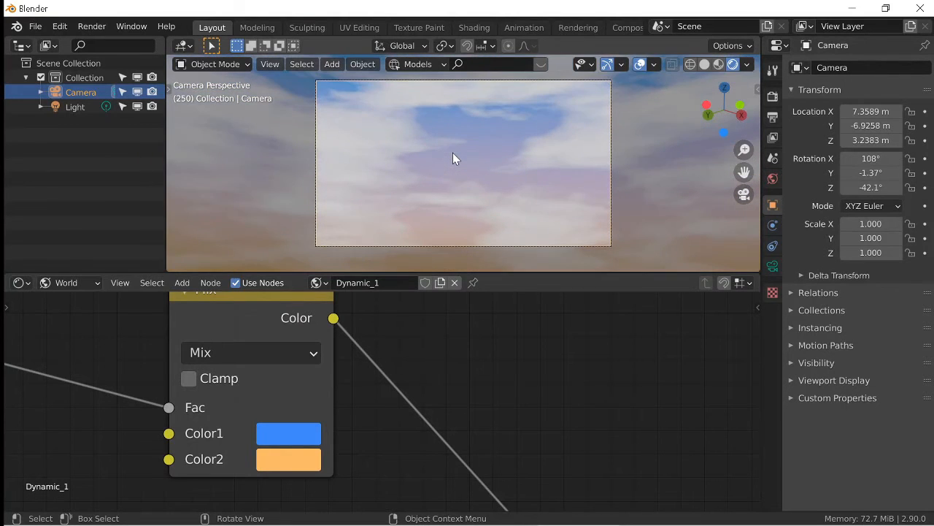
Recolor the Mix node with a violet-blue Color2, about H 0.642, S 0.550, and a light pink Color1
scroll(380, 441, down, 5)
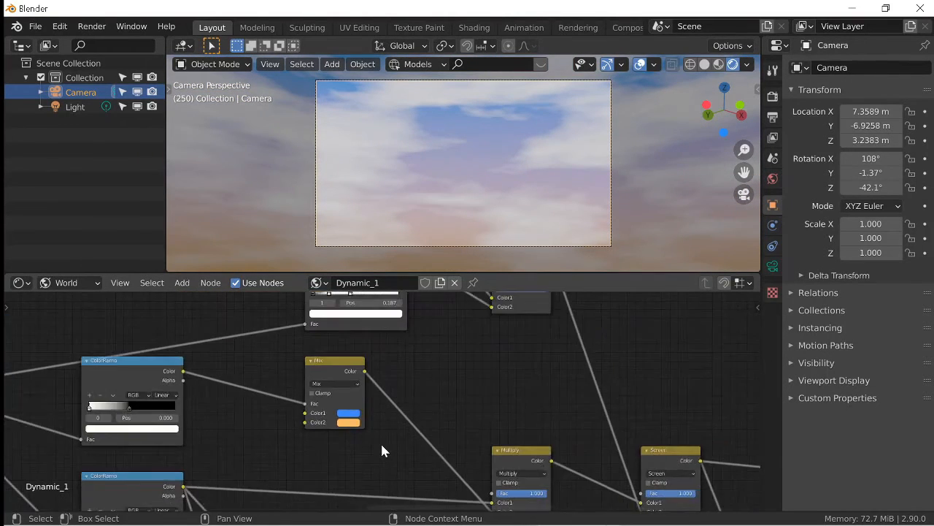
middle_drag(380, 442, 351, 407)
scroll(351, 407, up, 4)
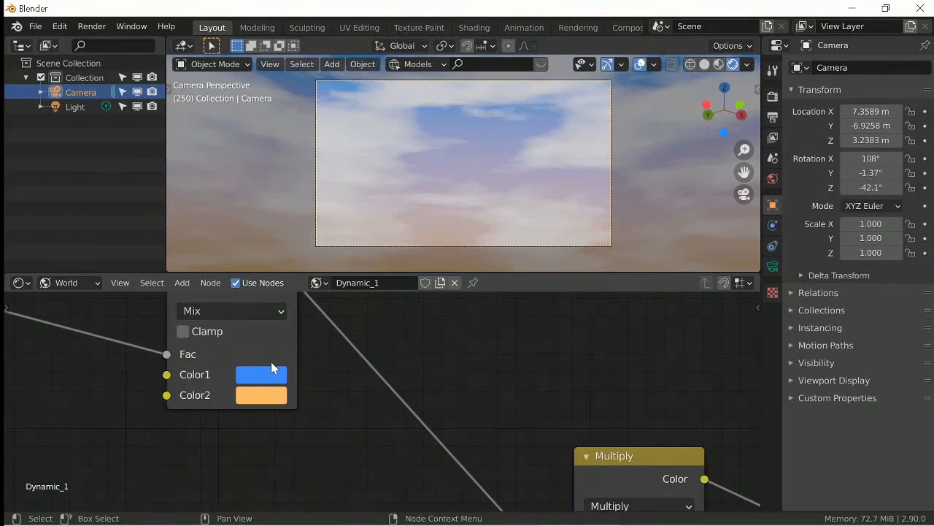
click(265, 393)
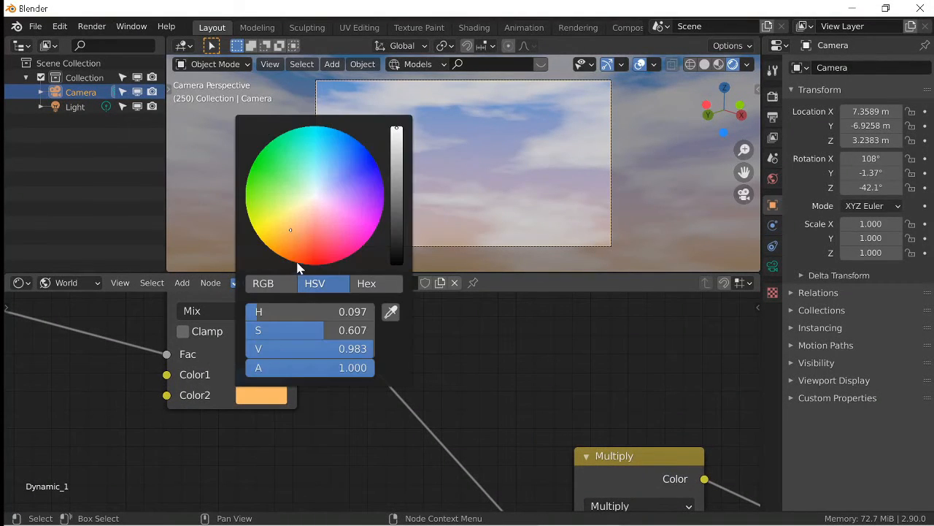
click(345, 171)
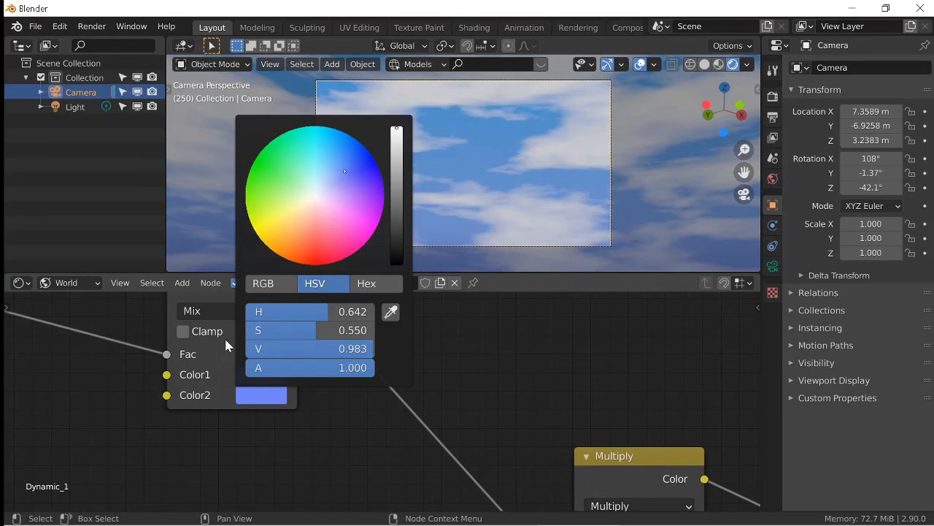
click(274, 374)
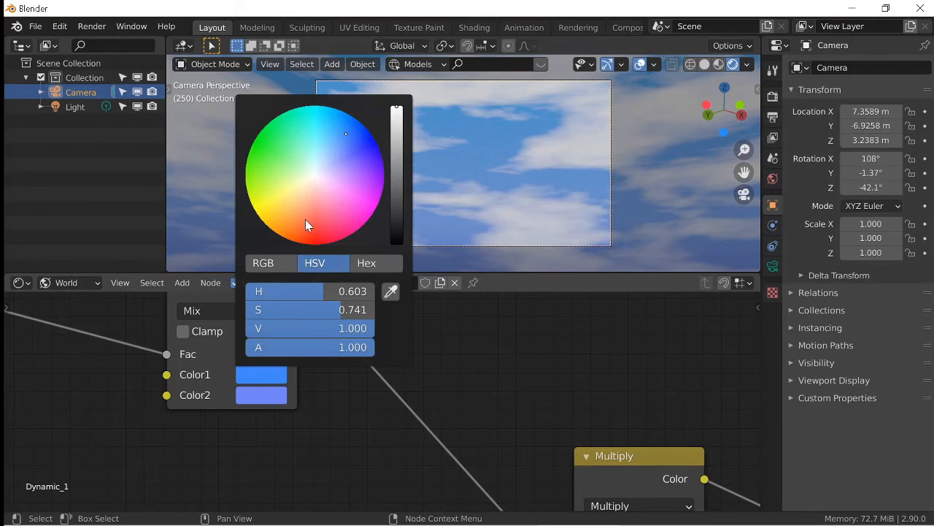
click(321, 204)
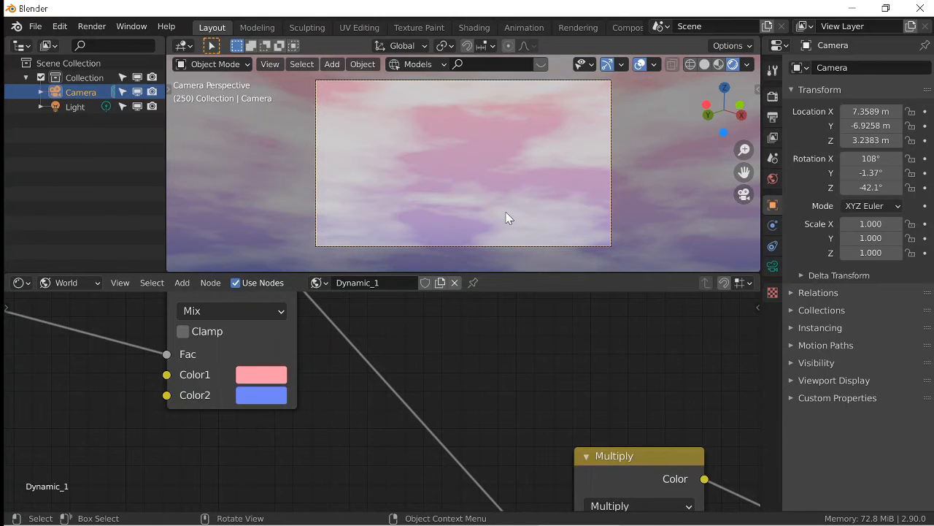
Examine the recolored Mix node and its connections to the neighboring ColorRamp, Multiply and Screen nodes
scroll(360, 370, down, 6)
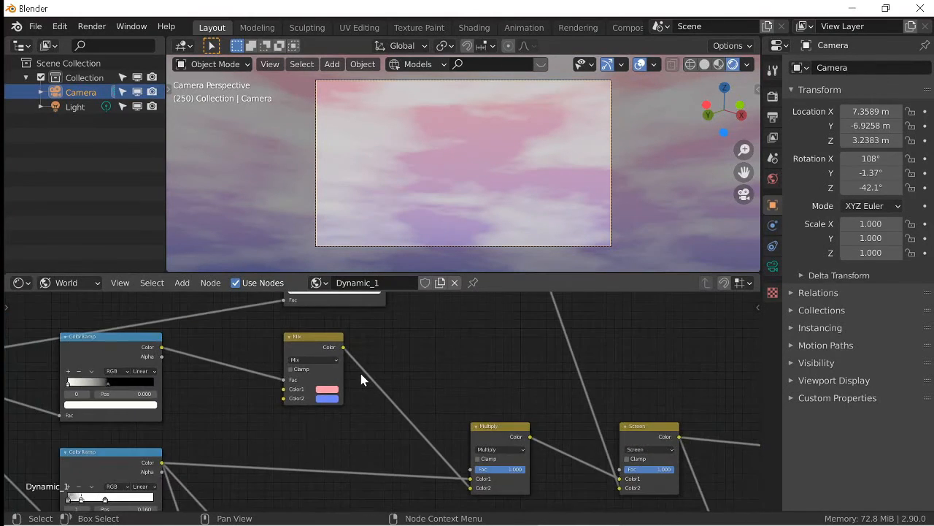
scroll(359, 370, up, 5)
scroll(359, 371, down, 2)
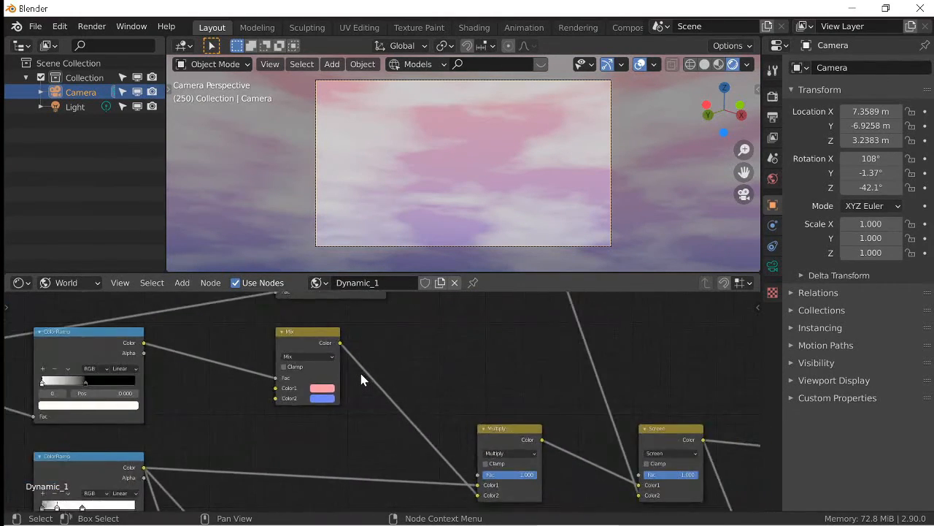
scroll(359, 370, up, 1)
scroll(387, 368, down, 2)
scroll(388, 372, down, 1)
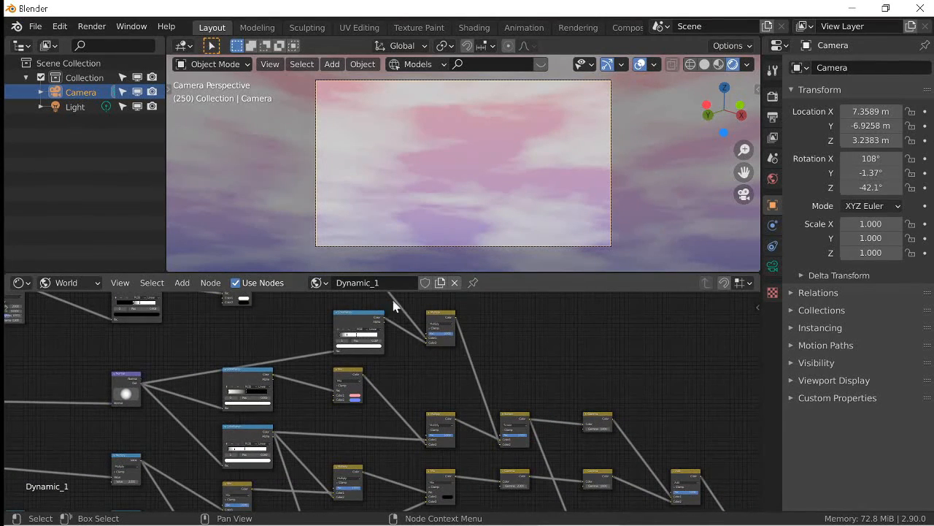
scroll(376, 403, up, 5)
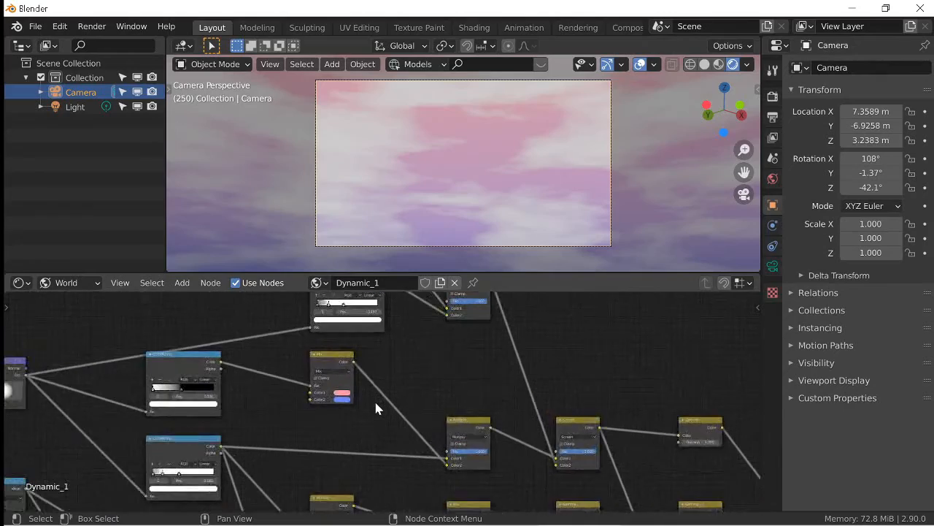
scroll(376, 403, down, 1)
scroll(375, 408, down, 3)
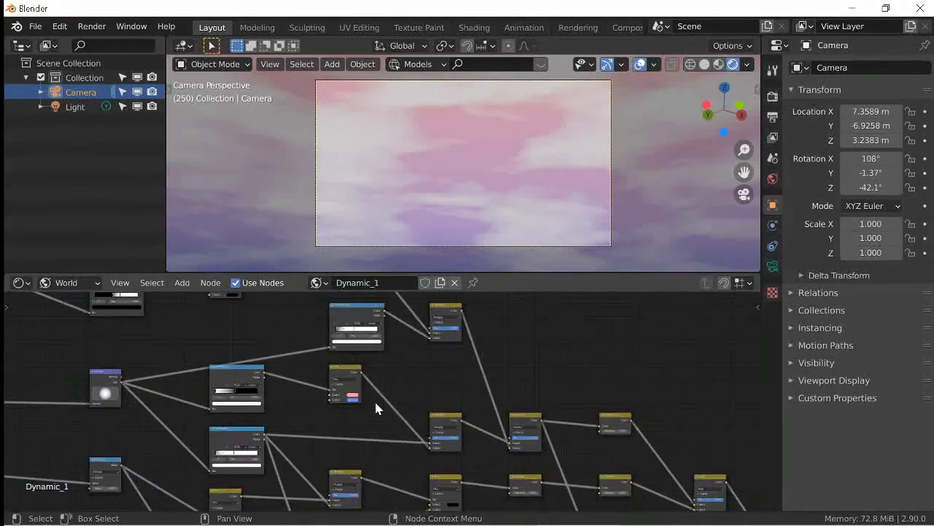
scroll(376, 408, up, 4)
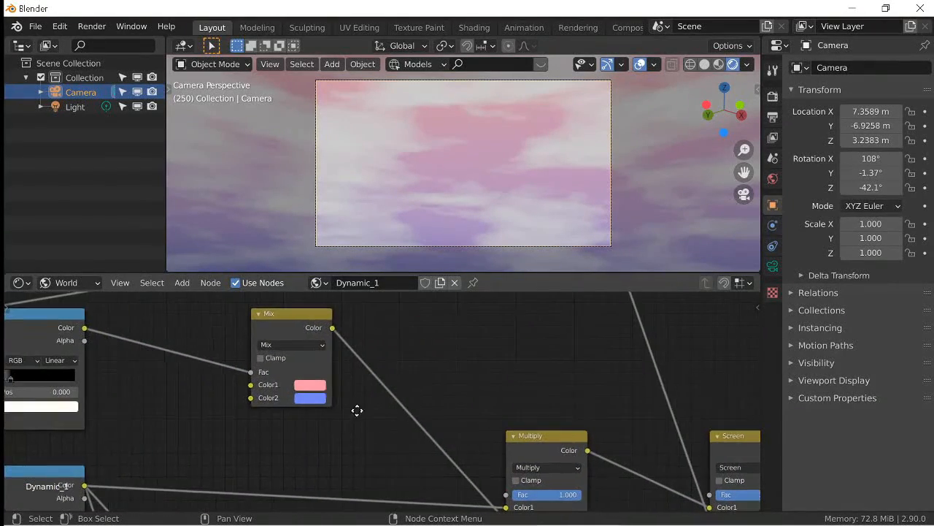
middle_drag(324, 373, 406, 351)
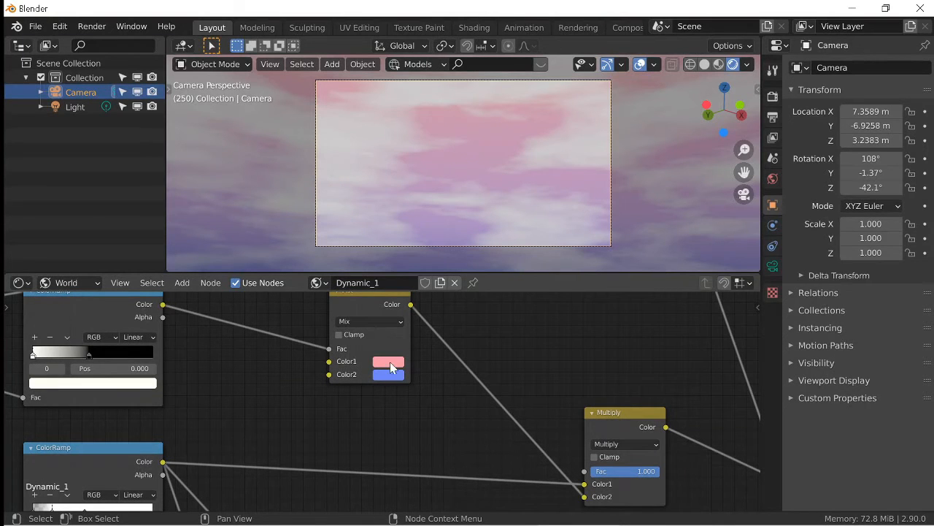
scroll(427, 392, down, 3)
scroll(427, 392, up, 3)
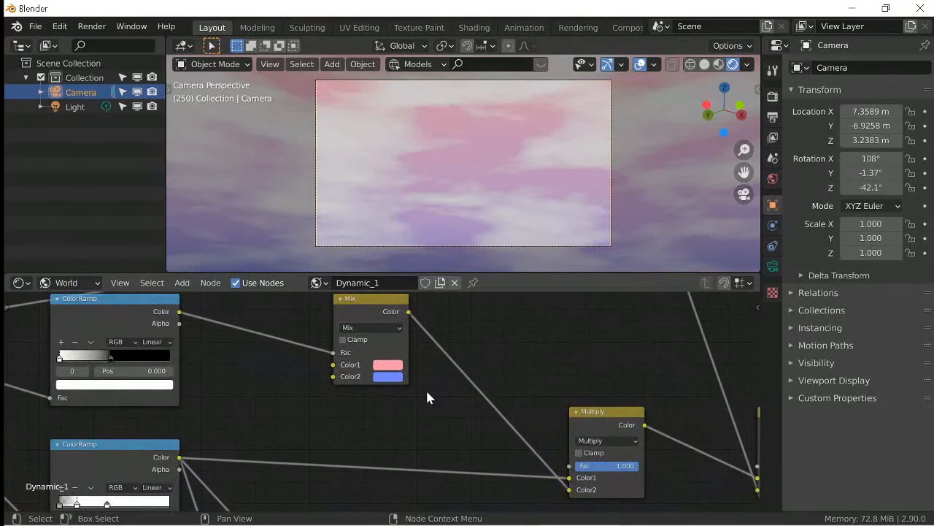
scroll(427, 392, down, 3)
scroll(427, 393, up, 3)
scroll(426, 397, down, 2)
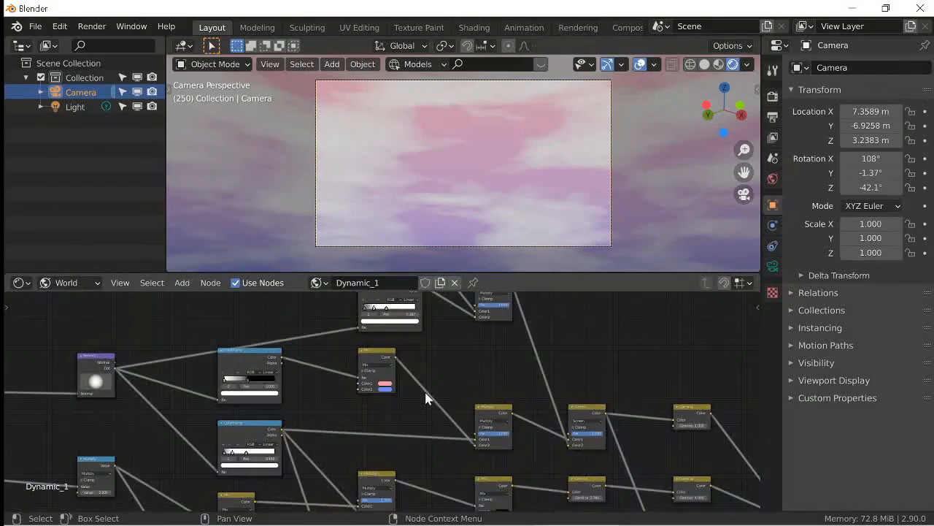
scroll(427, 399, up, 2)
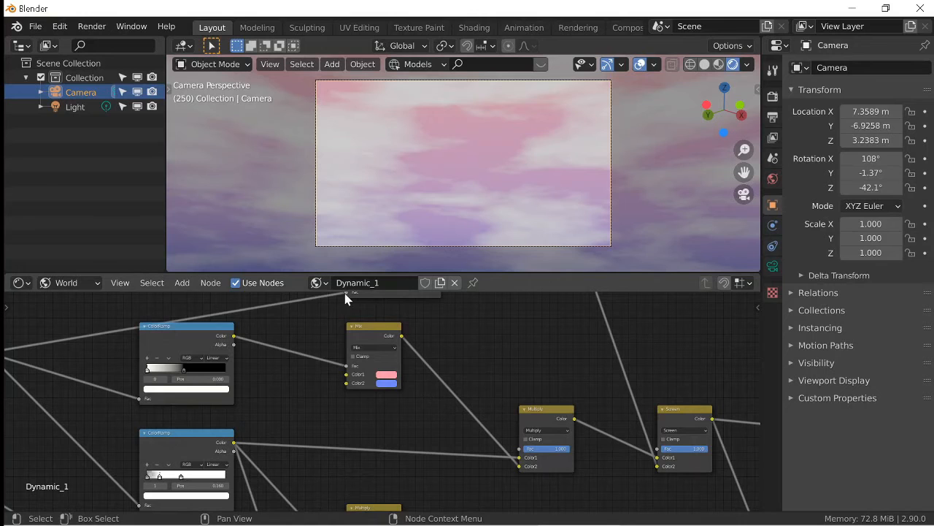
scroll(414, 393, up, 1)
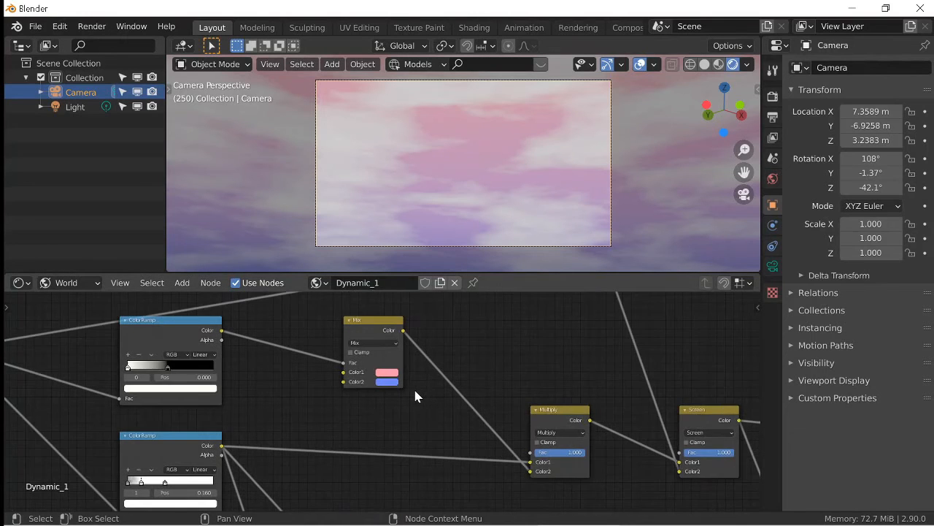
scroll(414, 393, down, 1)
scroll(414, 394, up, 1)
scroll(415, 396, up, 1)
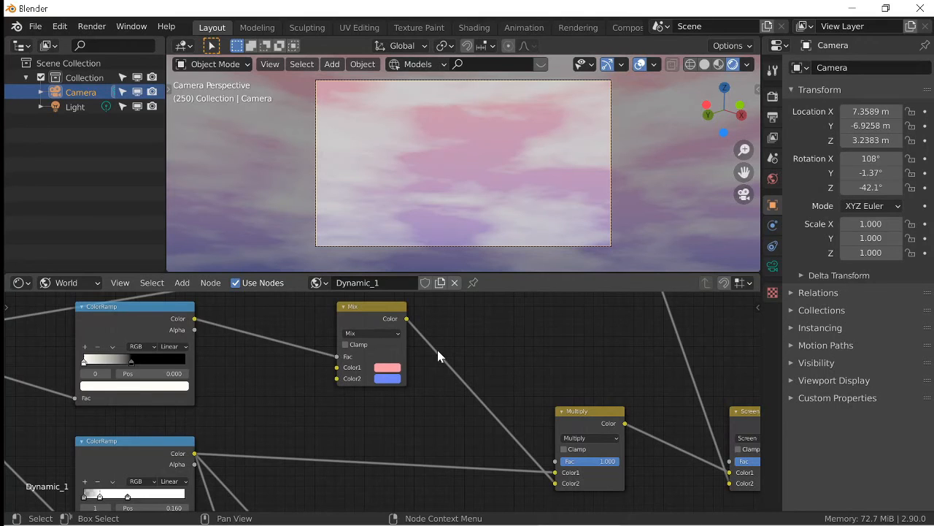
scroll(437, 350, down, 3)
scroll(437, 350, up, 2)
scroll(435, 352, down, 1)
scroll(436, 353, down, 2)
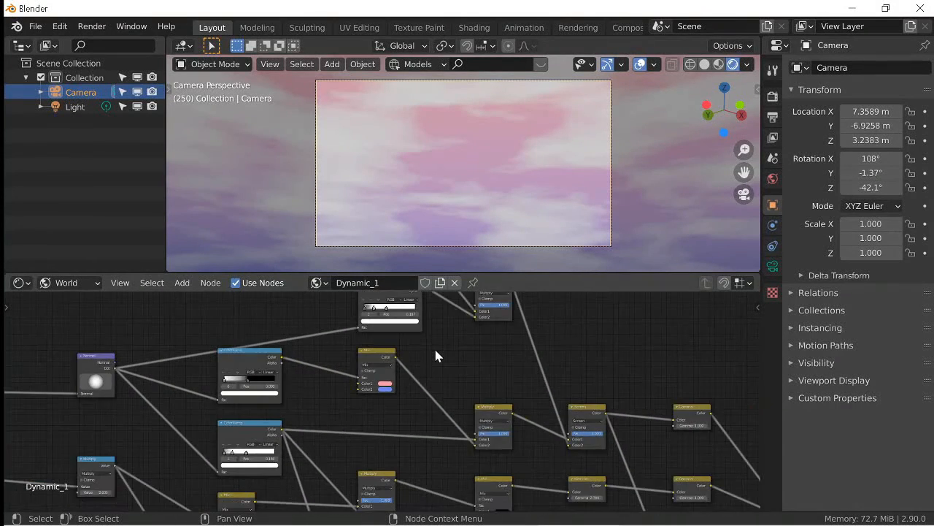
Set the Mix node's Color2 to a saturated orange
scroll(435, 352, up, 4)
click(387, 378)
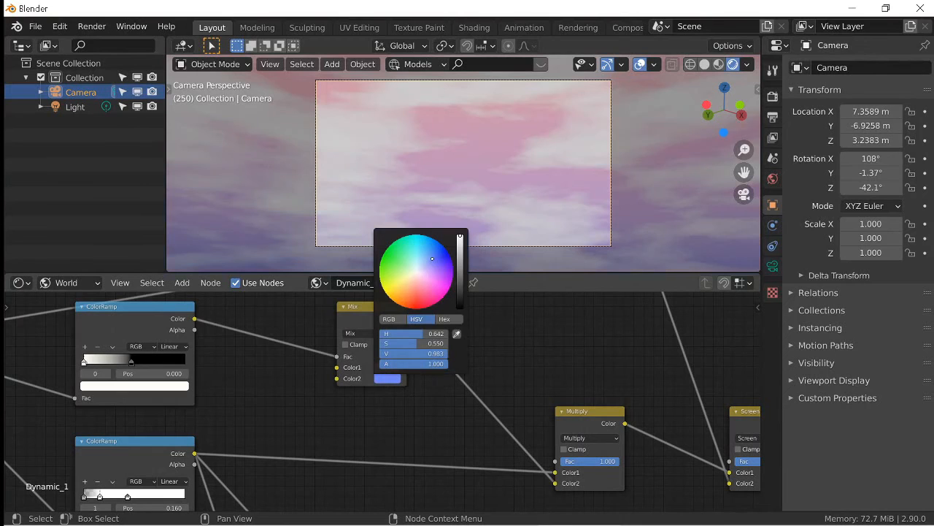
click(409, 300)
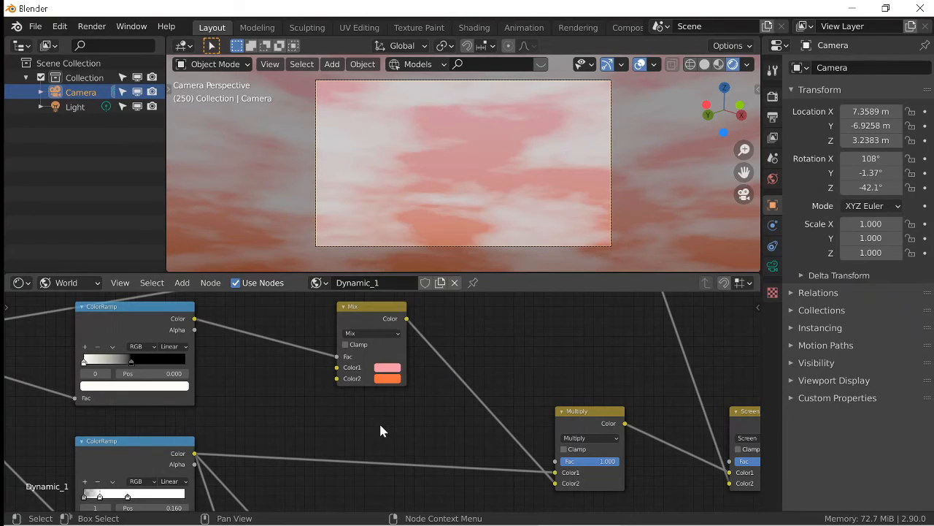
Adjust the stop colors of the ColorRamp above the Mix node, giving its stop at position 0.187 a very pale blue tint
middle_drag(465, 340, 385, 443)
scroll(386, 444, down, 3)
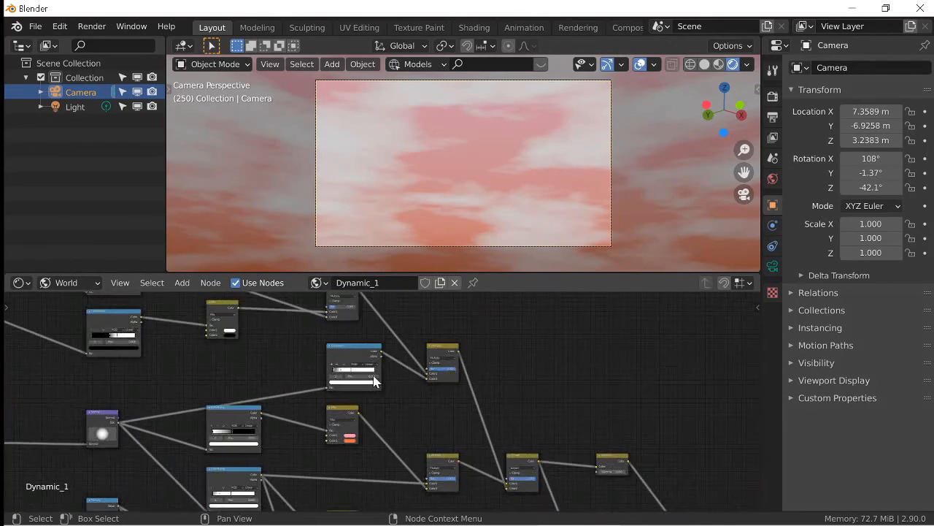
scroll(260, 299, up, 6)
click(281, 306)
click(281, 340)
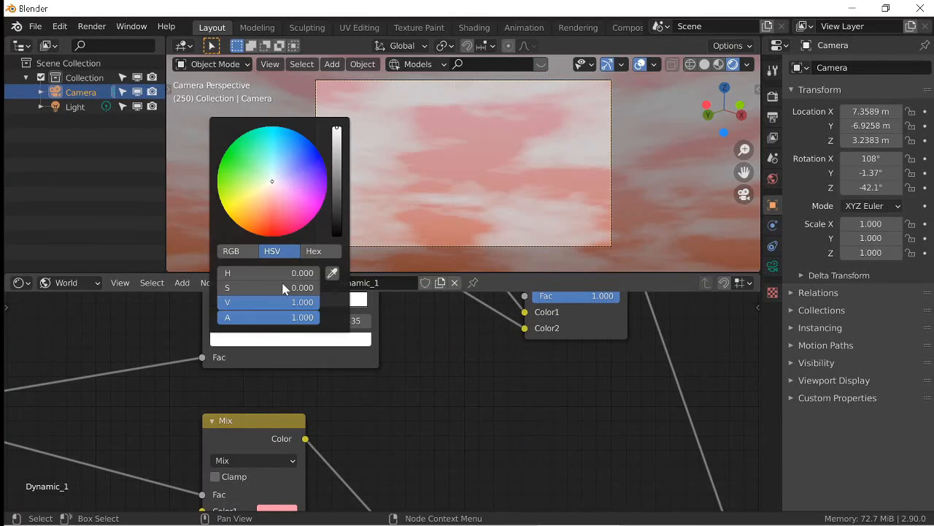
mouse_move(272, 181)
mouse_down()
mouse_move(310, 160)
mouse_move(278, 197)
mouse_move(284, 211)
mouse_move(244, 197)
mouse_move(241, 172)
mouse_move(276, 179)
mouse_move(282, 147)
mouse_move(303, 159)
mouse_move(270, 180)
mouse_move(280, 156)
mouse_move(316, 155)
mouse_move(314, 203)
mouse_move(292, 163)
mouse_move(288, 175)
mouse_move(268, 173)
mouse_up()
click(240, 305)
click(240, 303)
click(232, 337)
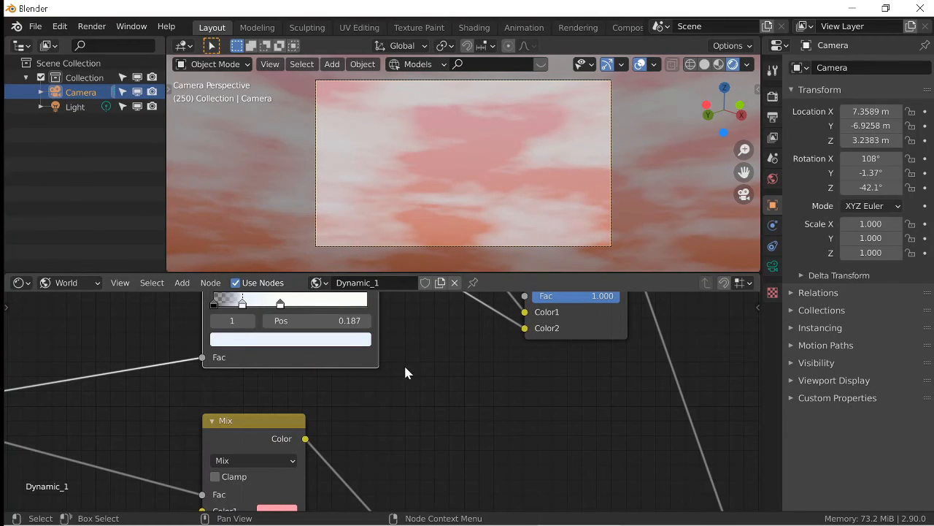
Recolor the sky's Mix node with a saturated blue Color2 and an orange-red Color1
scroll(401, 365, down, 5)
scroll(185, 410, down, 3)
middle_drag(438, 349, 396, 433)
scroll(364, 417, up, 9)
scroll(363, 417, down, 3)
scroll(363, 420, down, 4)
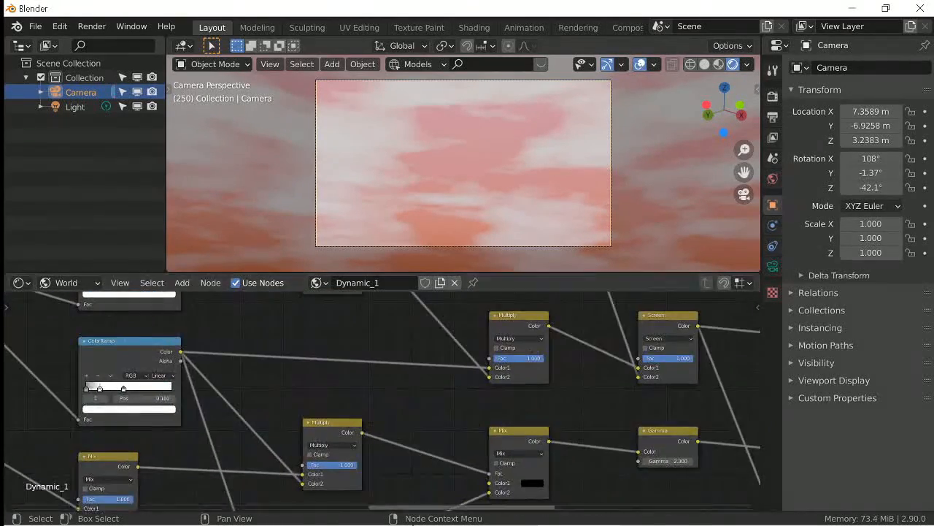
scroll(396, 402, up, 8)
scroll(382, 414, up, 2)
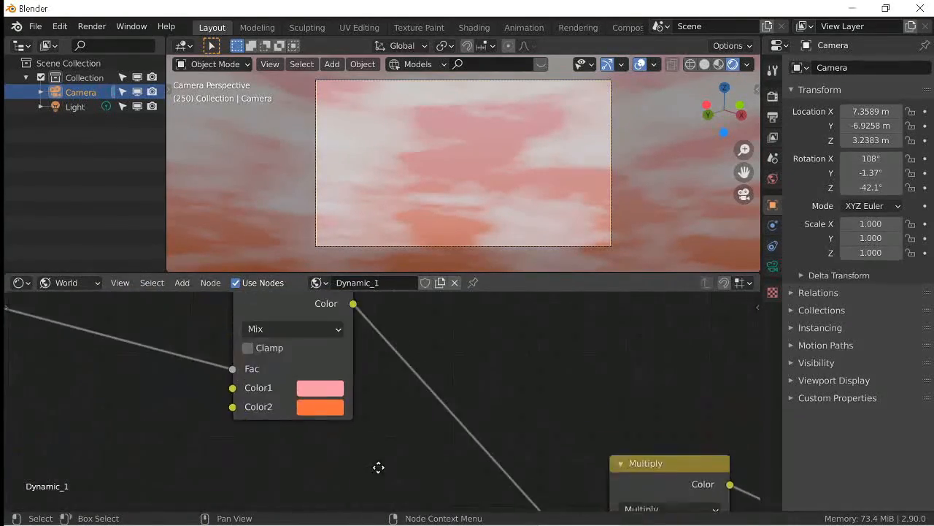
click(332, 420)
click(402, 206)
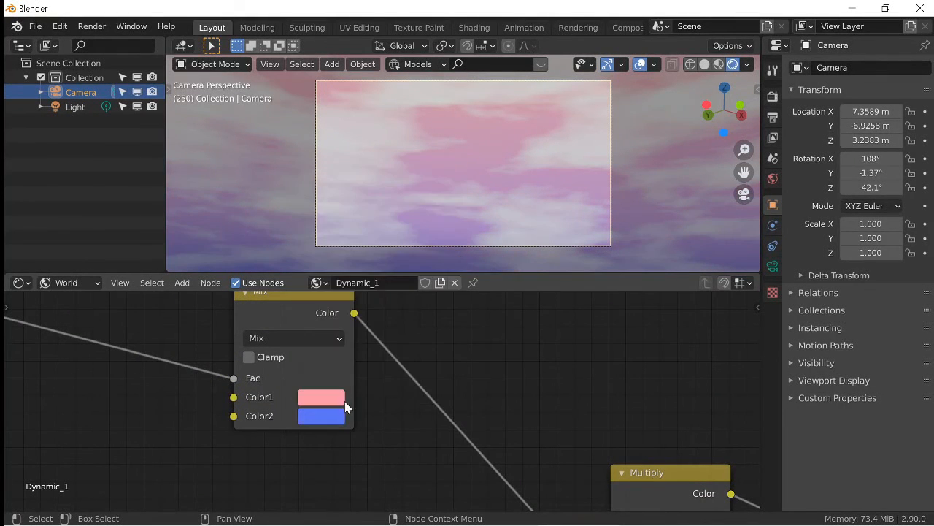
click(343, 400)
click(366, 256)
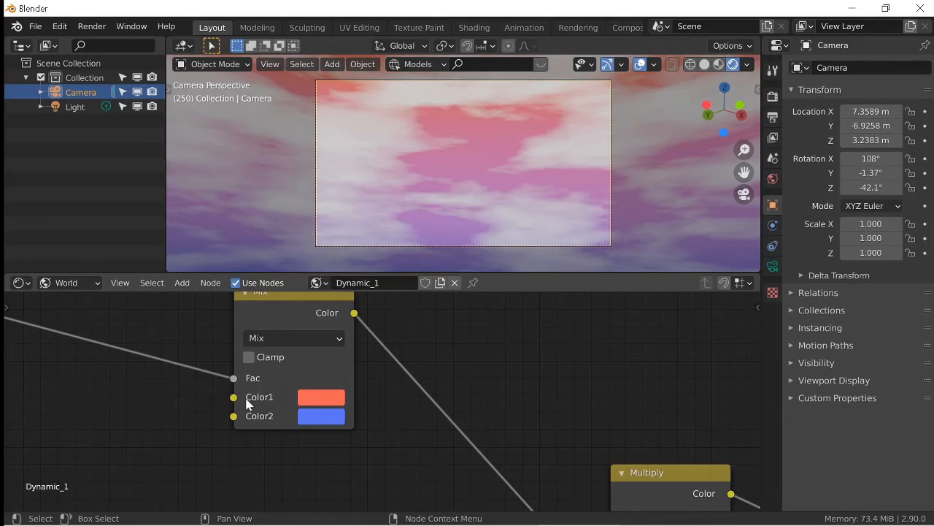
Switch the node editor area to the Timeline and play the cloud animation from the beginning of the frame range
click(20, 283)
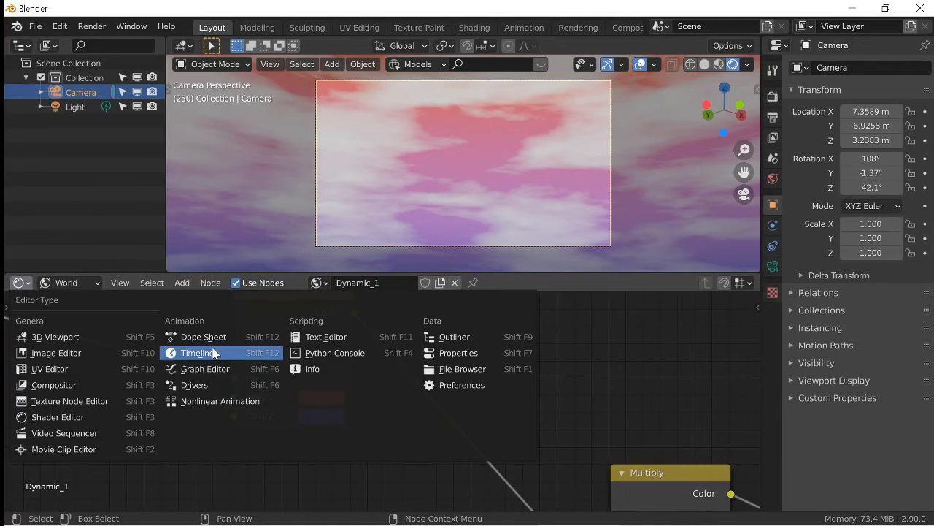
click(212, 352)
click(35, 296)
key(space)
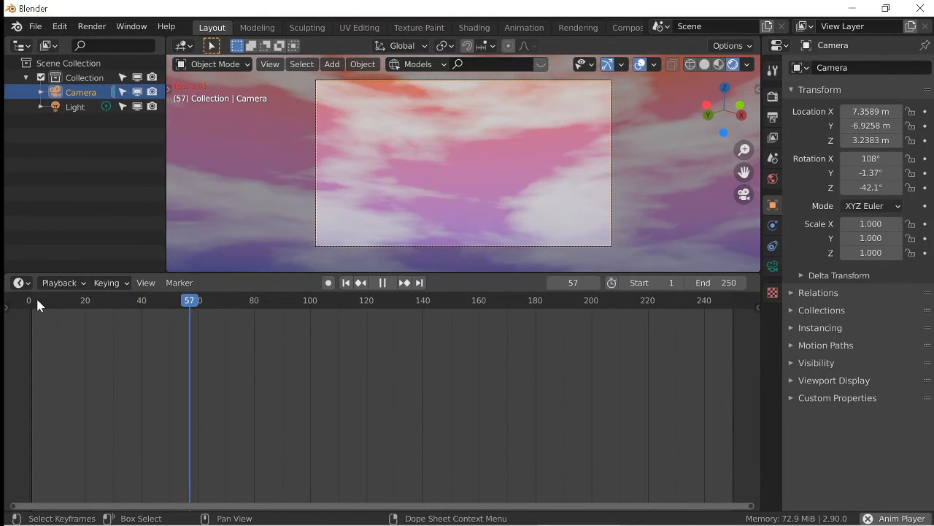
key(space)
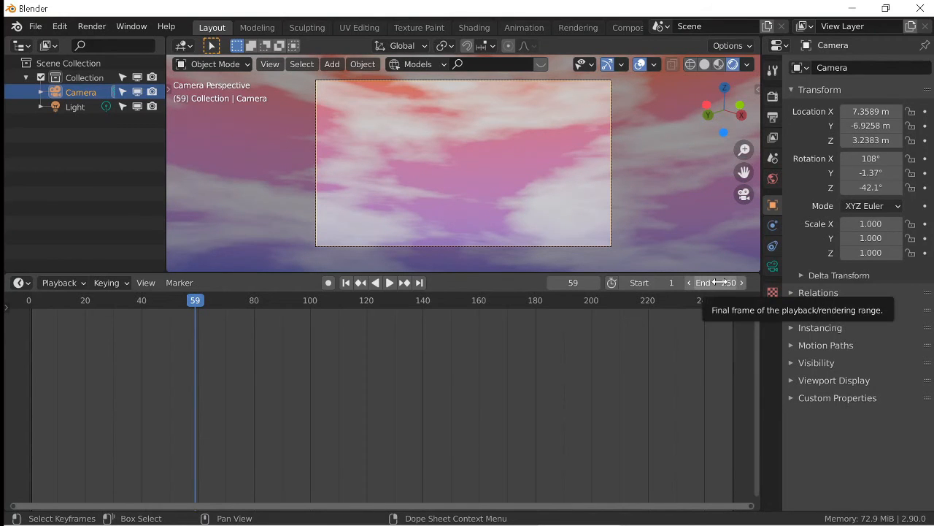
key(space)
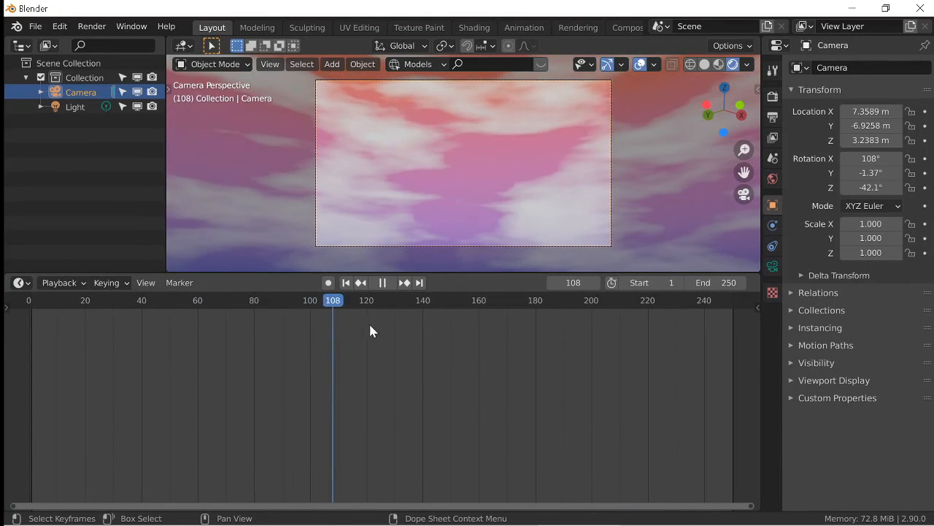